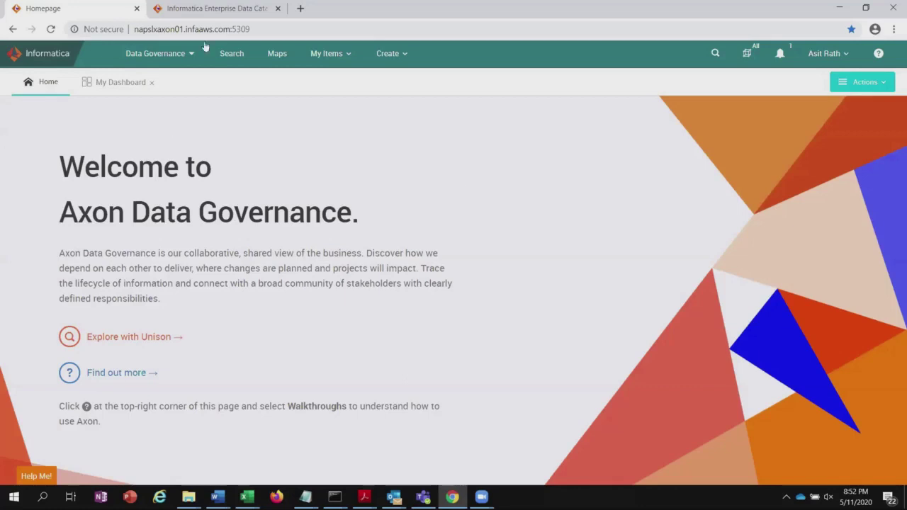
Switch to Enterprise Data Catalog and search for customer_id
key(ctrl+Tab)
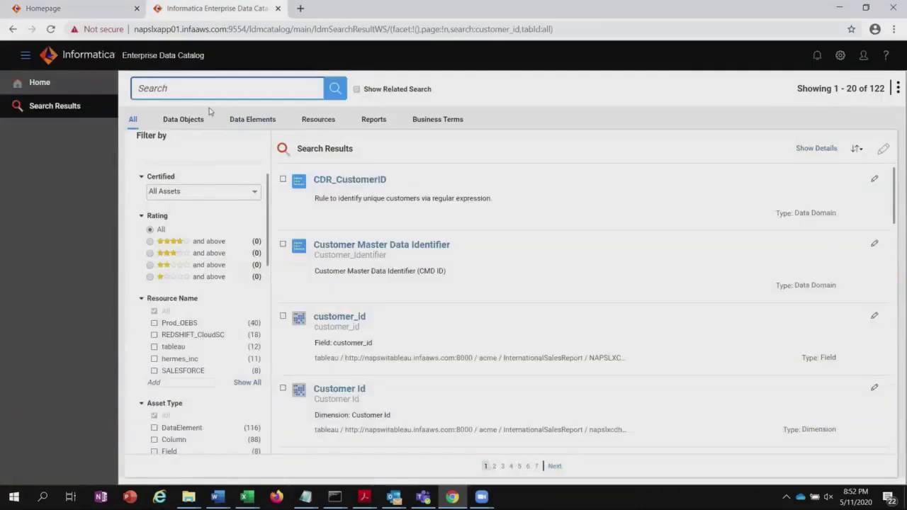
text(customer)
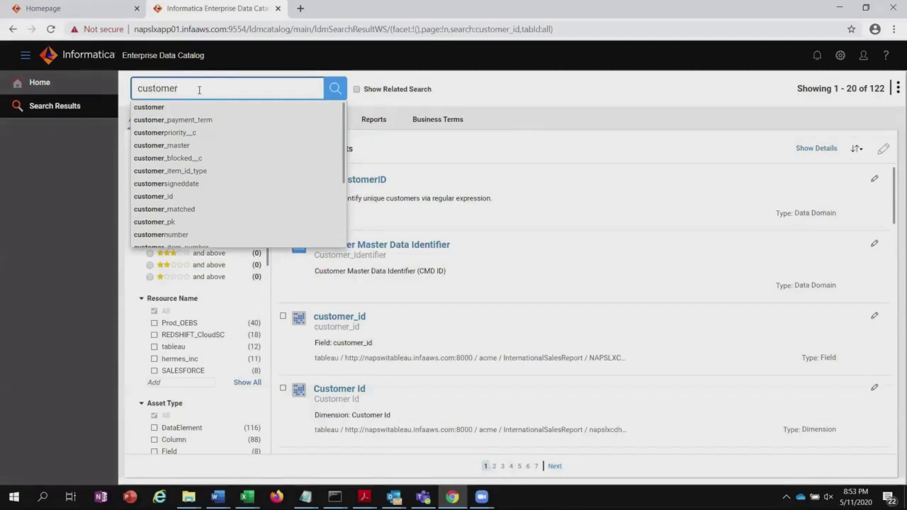
text(_d)
key(Return)
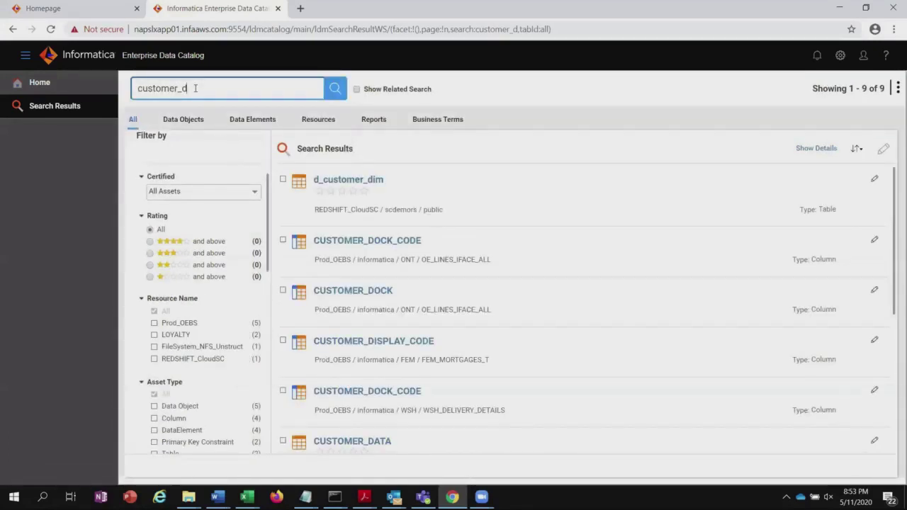
key(BackSpace)
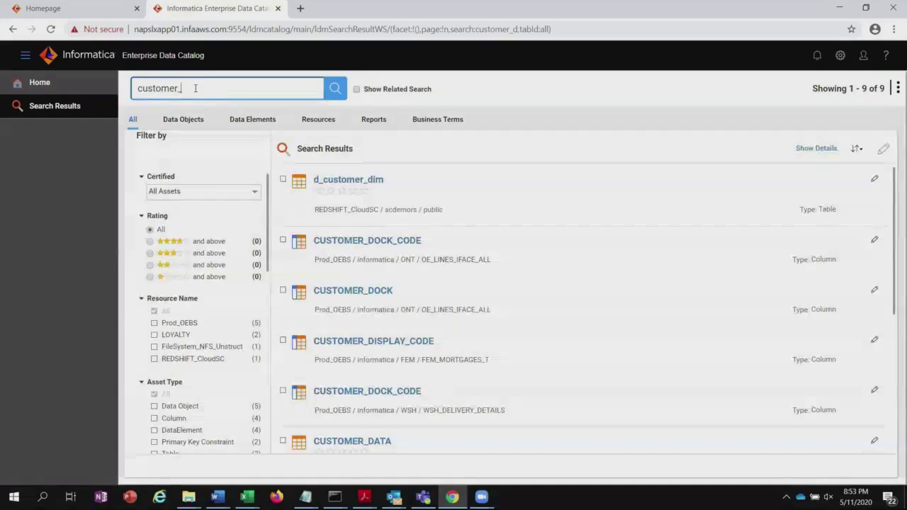
text(id)
key(Return)
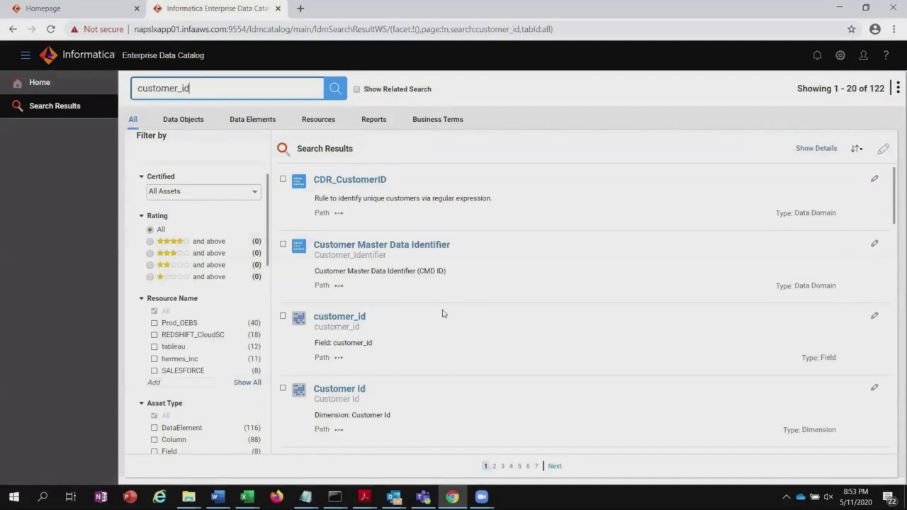
Filter the customer_id search results to the AWS_S3_Data_Lake_Production_US resource
click(247, 382)
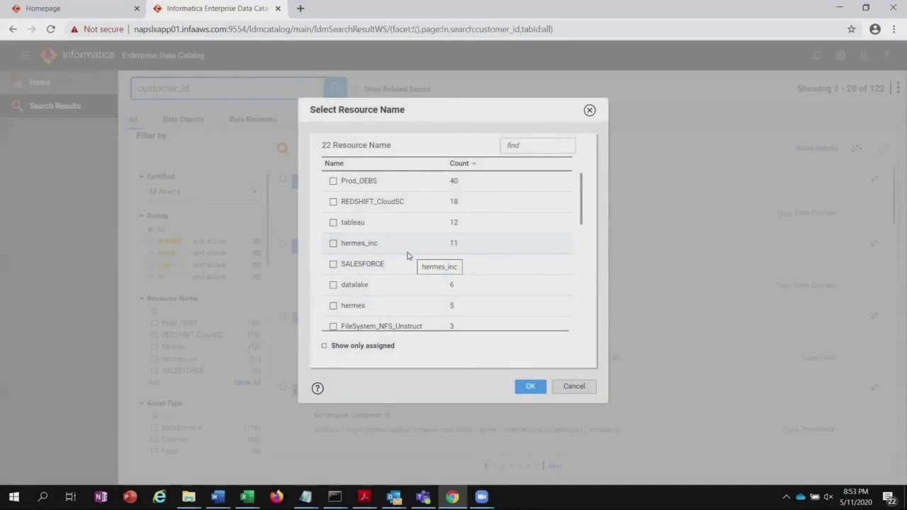
scroll(407, 255, down, 2)
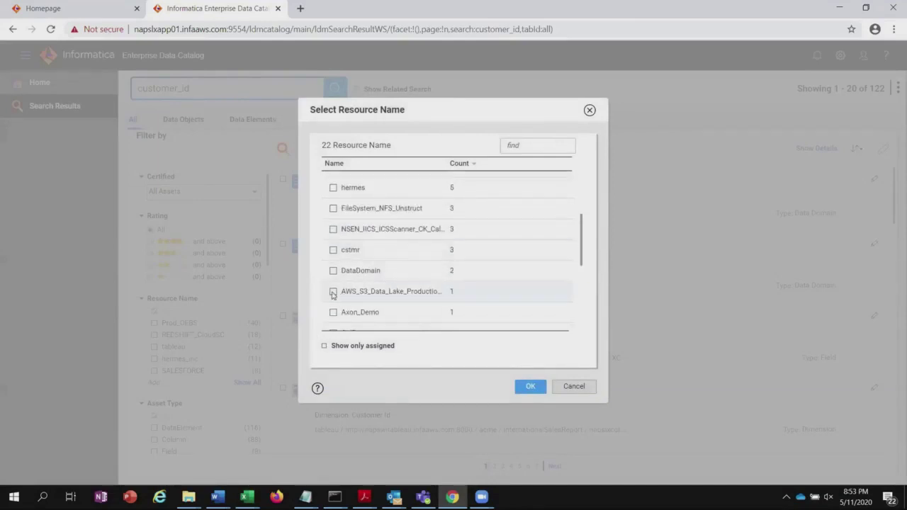
click(333, 292)
click(532, 389)
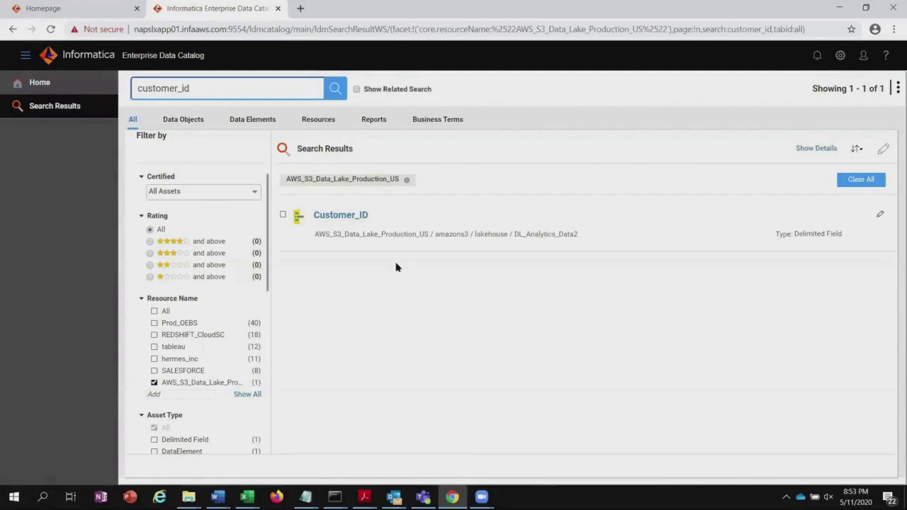
Open the Customer_ID result and its parent file DL_Analytics_Data2, and review the file's sample columns, composite data domains, classifications and custom attributes
click(340, 217)
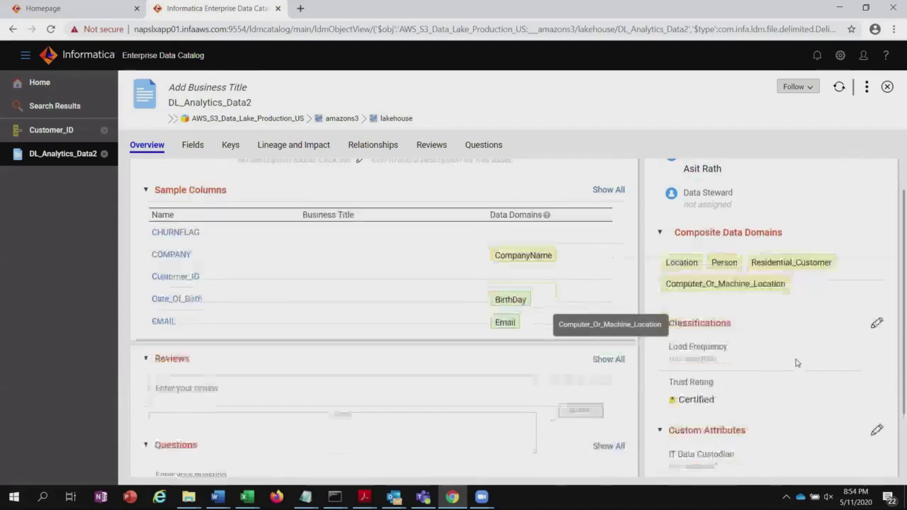
scroll(796, 363, down, 1)
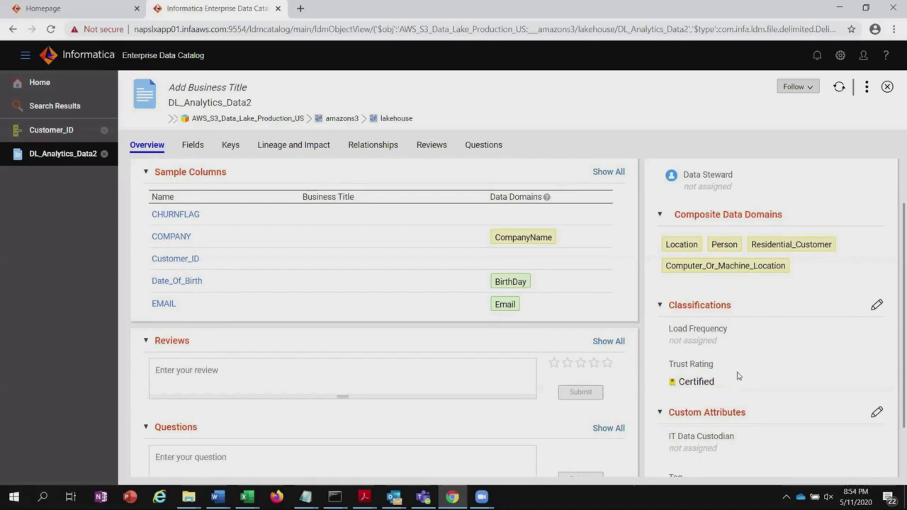
scroll(739, 374, down, 1)
scroll(736, 375, up, 2)
scroll(737, 375, down, 2)
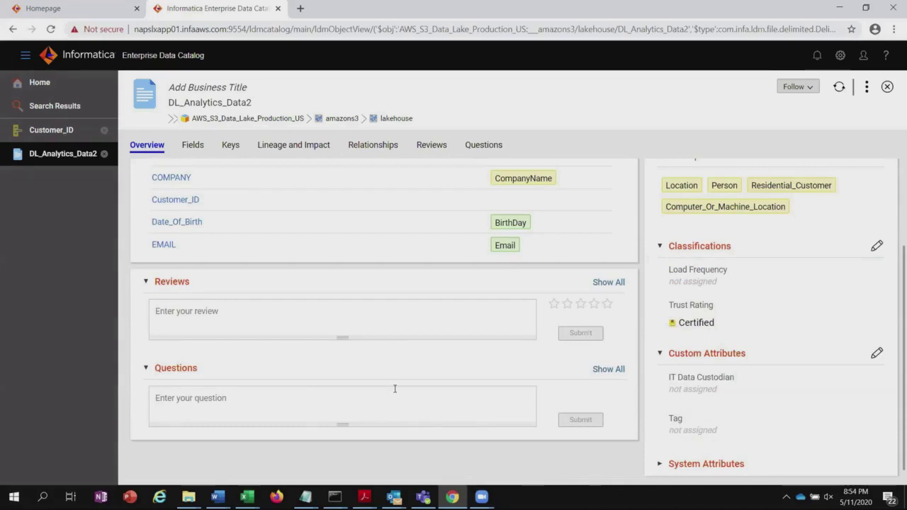
scroll(396, 387, up, 2)
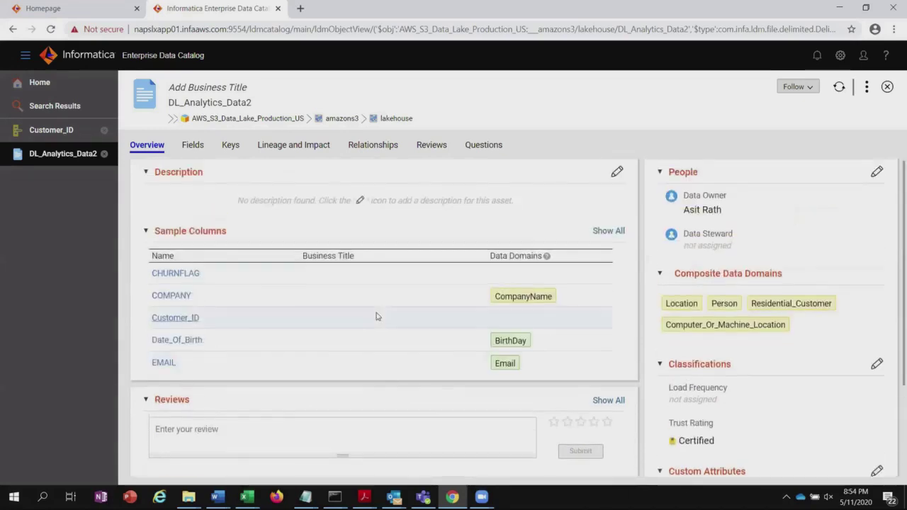
Examine the fields of DL_Analytics_Data2 with their data domains, null and distinct row statistics and data types
click(192, 146)
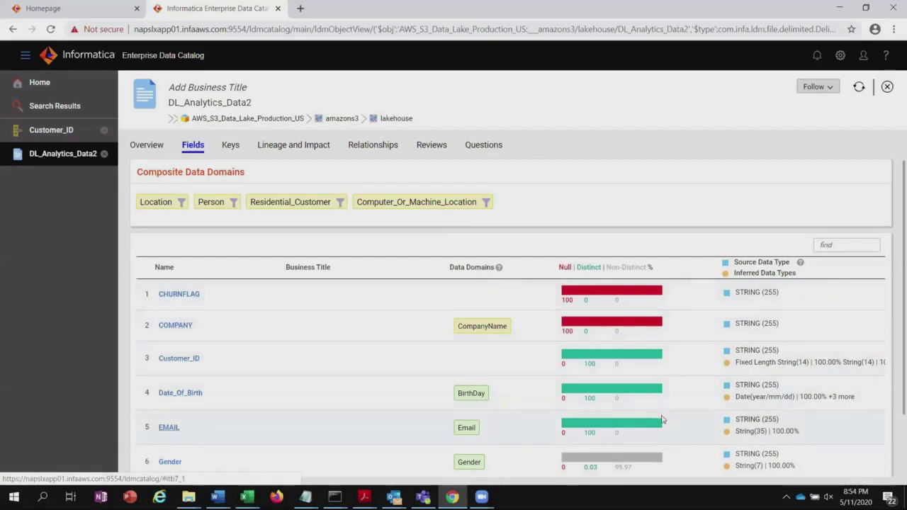
mouse_move(662, 419)
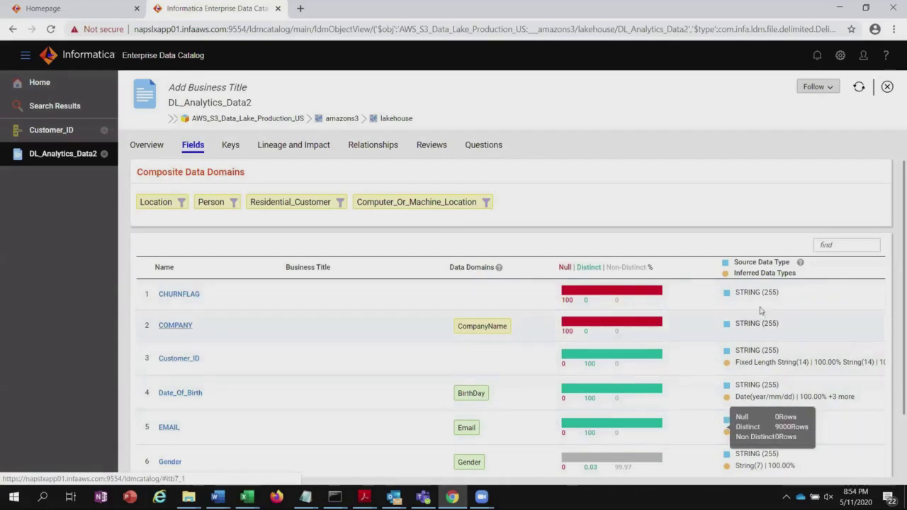
mouse_move(668, 316)
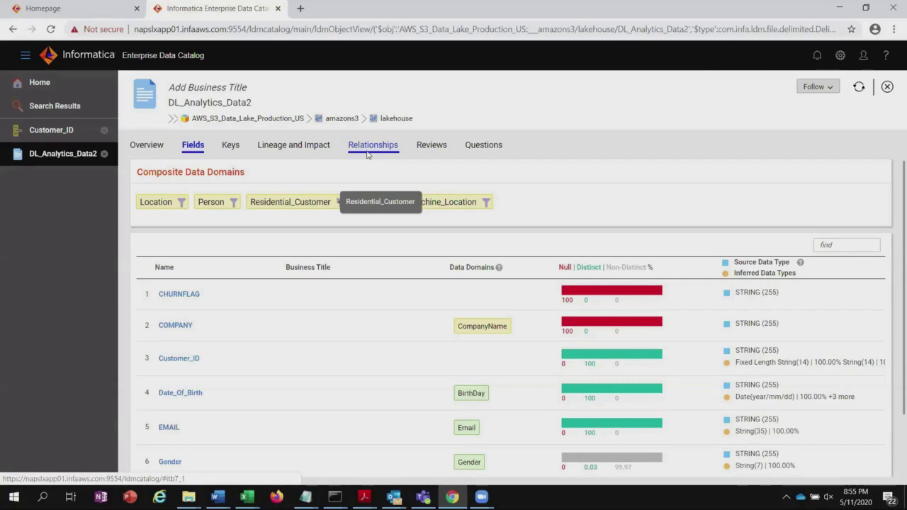
Switch to Axon and list the physical fields with parent DL_Analytics_Data2 in the catalog link management
click(80, 13)
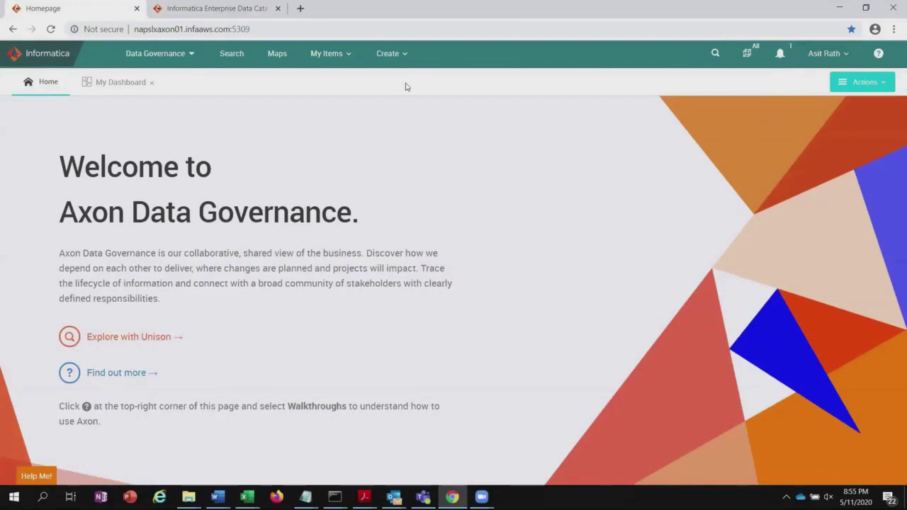
click(404, 55)
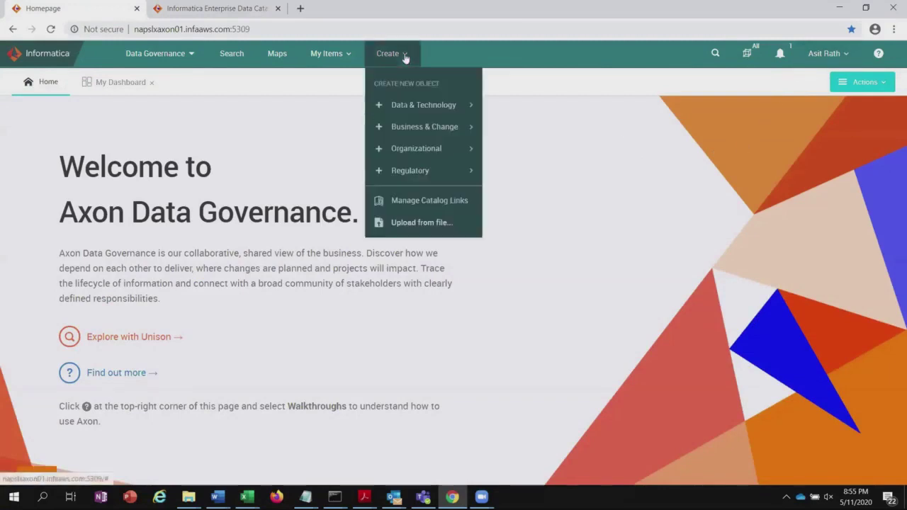
click(418, 200)
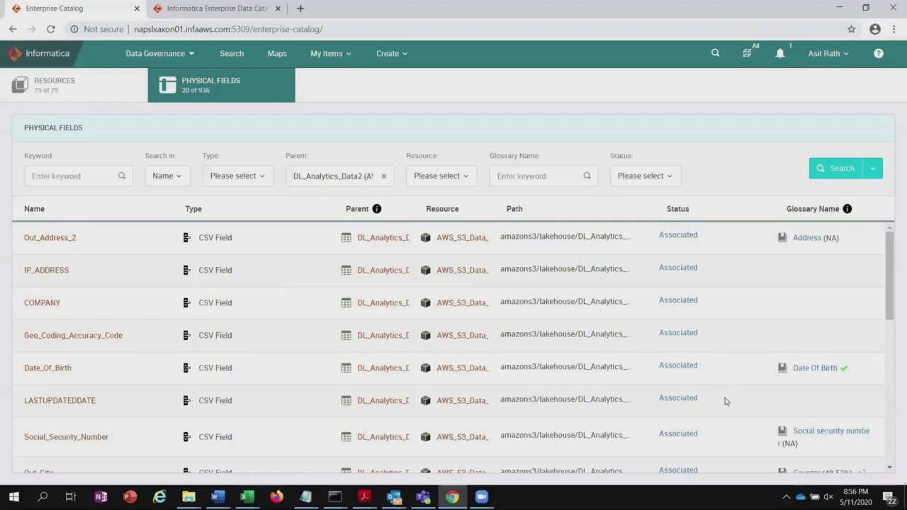
Open the Analytics Data data set associated with the Date_Of_Birth field and view its attributes
click(681, 368)
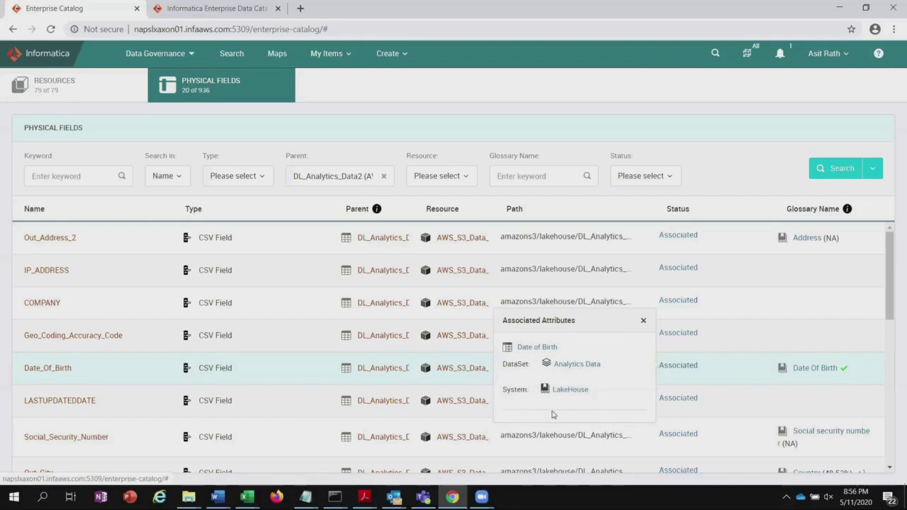
click(575, 364)
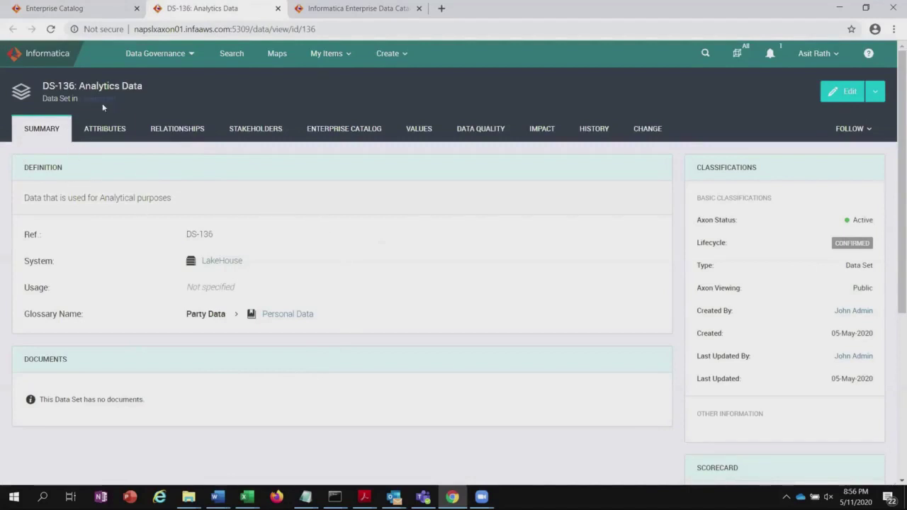
click(105, 129)
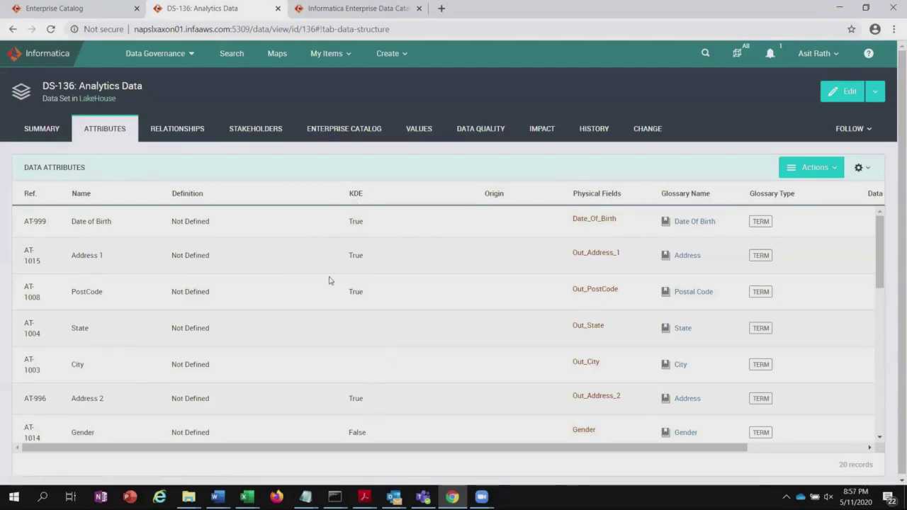
Review the Analytics Data set's stakeholders, its process and policy impact, and its data quality dashboard and rules
click(241, 135)
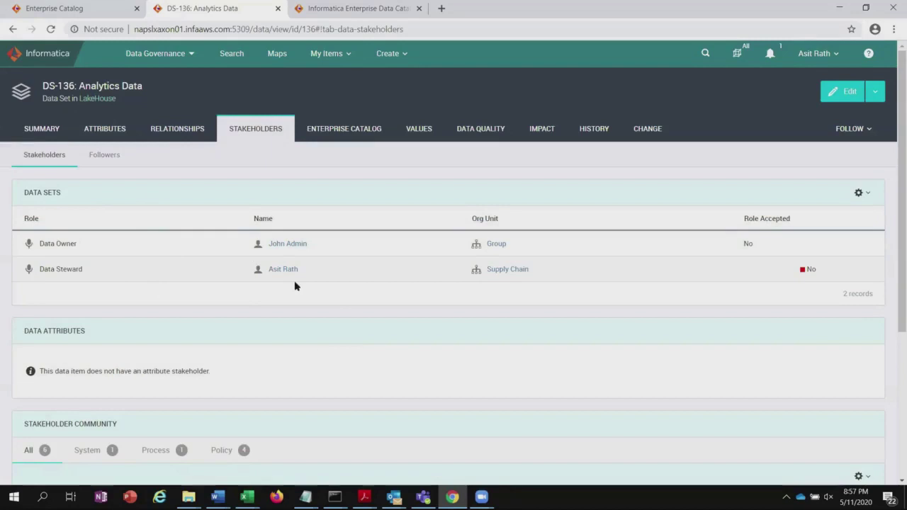
click(549, 130)
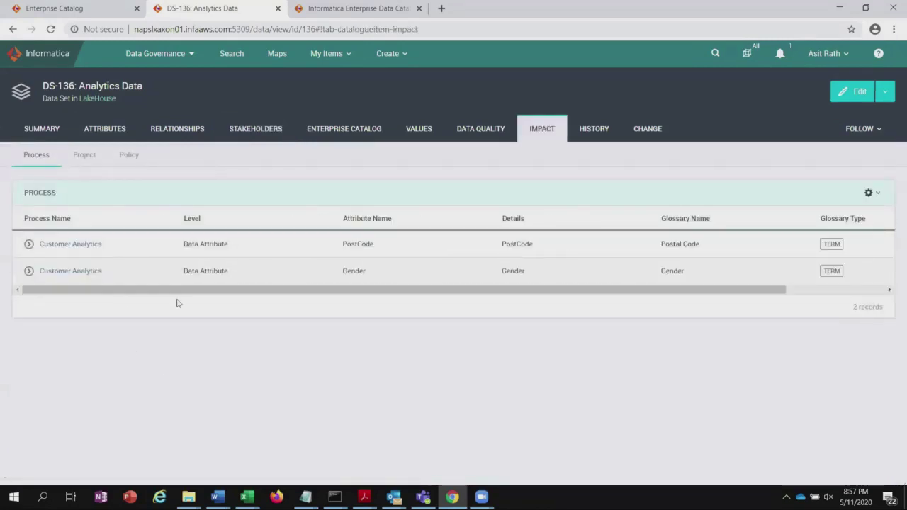
click(126, 157)
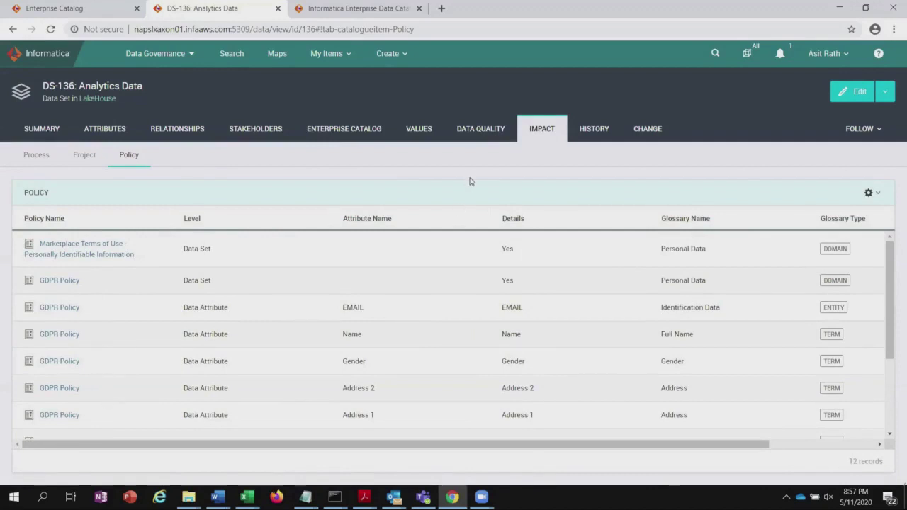
click(477, 134)
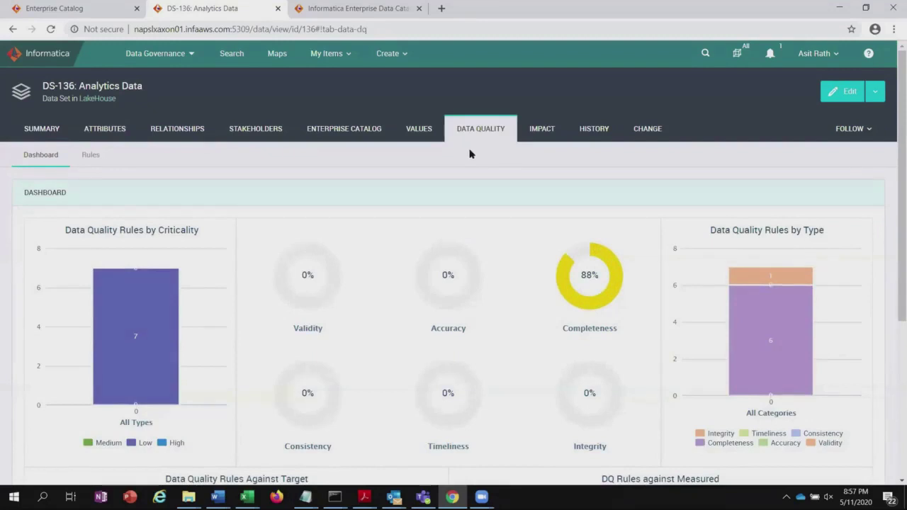
click(94, 159)
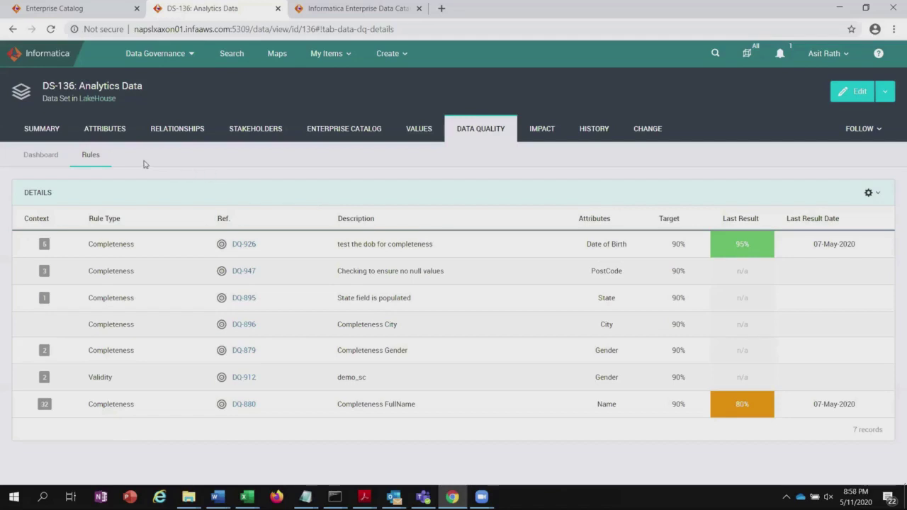
Start a bulk publish of the Analytics Data set from the data set search and choose Customer as the category
click(231, 62)
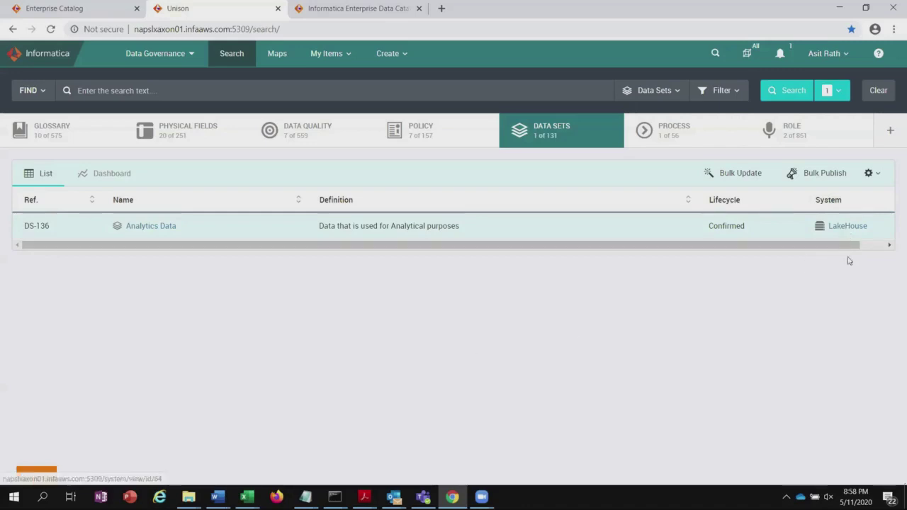
click(824, 173)
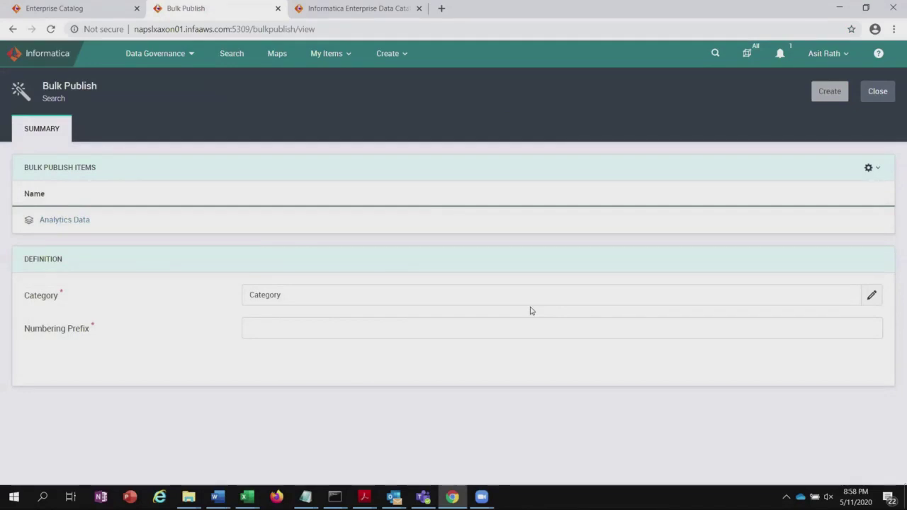
click(517, 297)
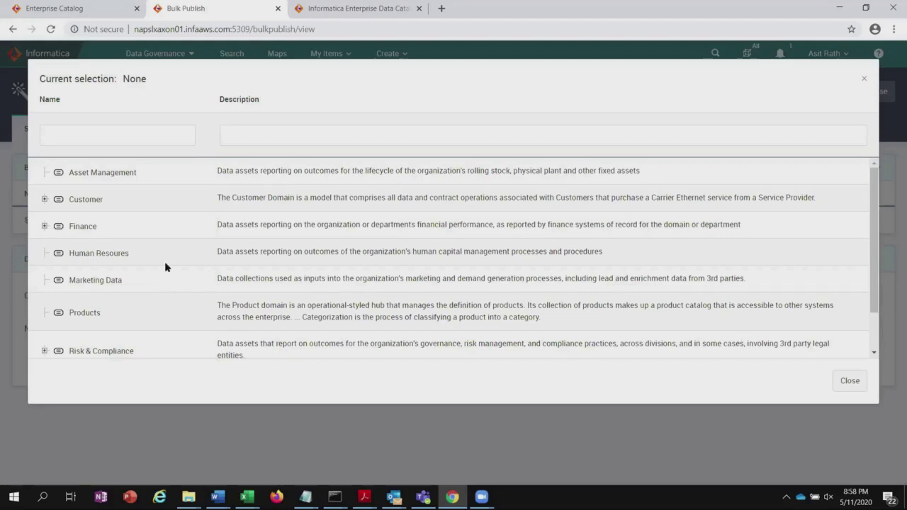
click(86, 199)
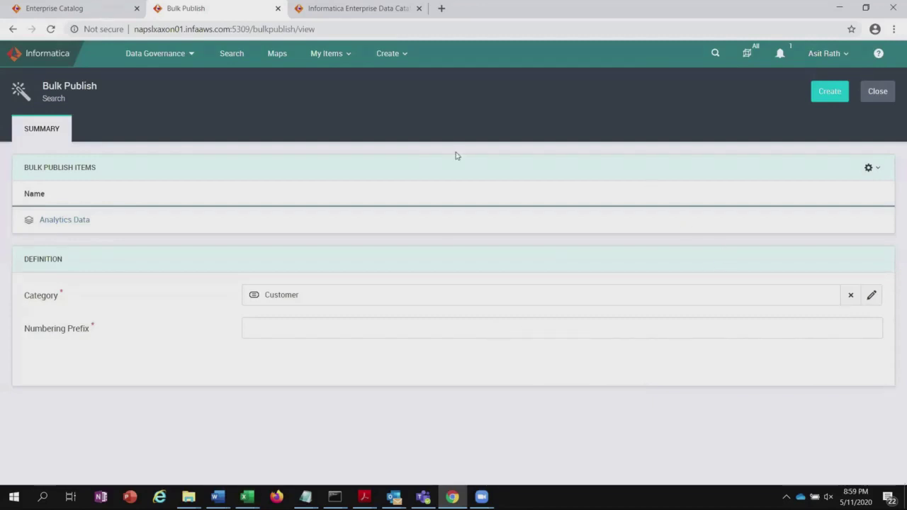
Open the Data Marketplace, search the Customer category for "analytics" and open the Analytics Data collection
click(190, 56)
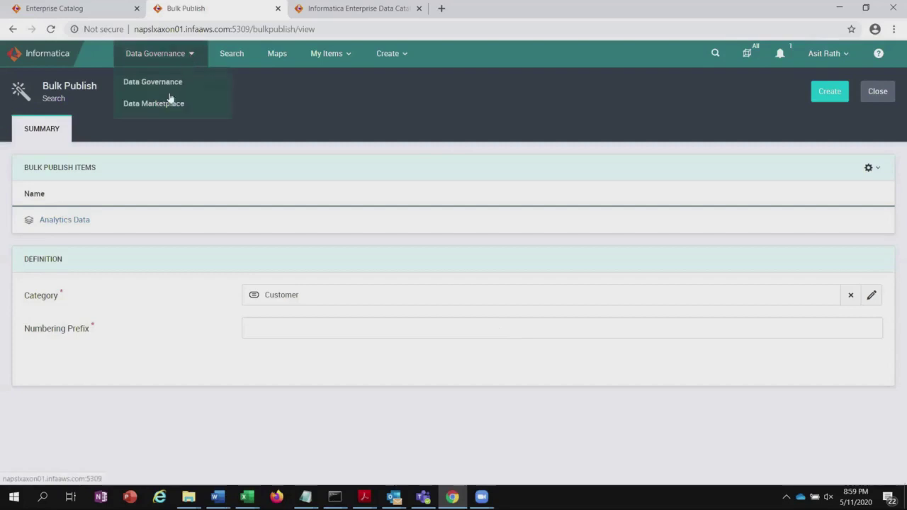
click(168, 104)
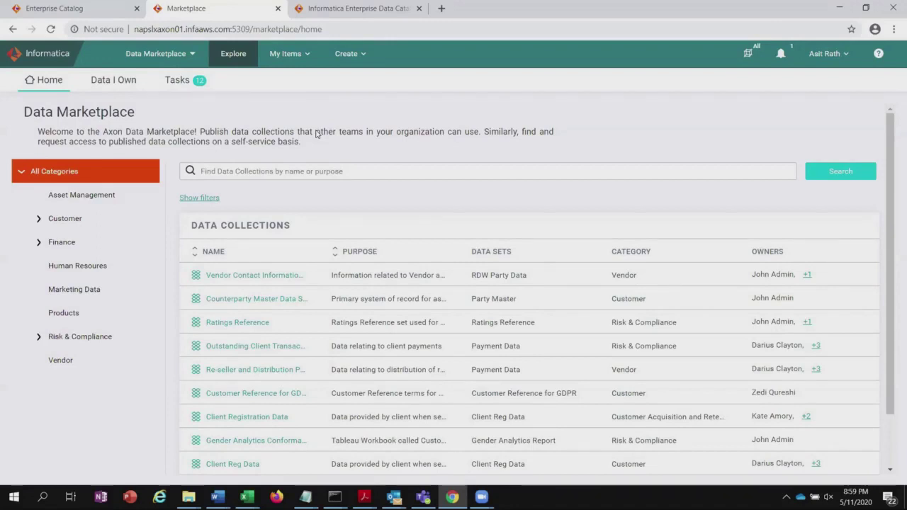
click(74, 222)
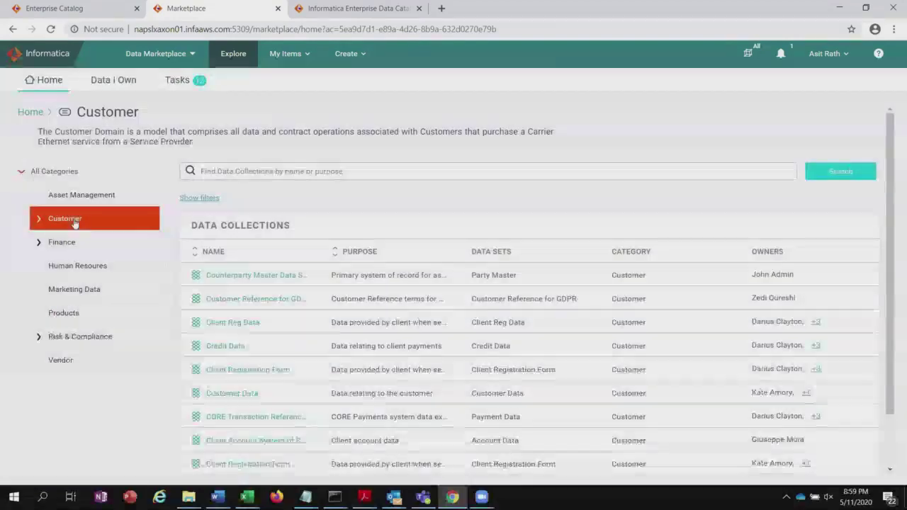
click(354, 170)
text(analytic)
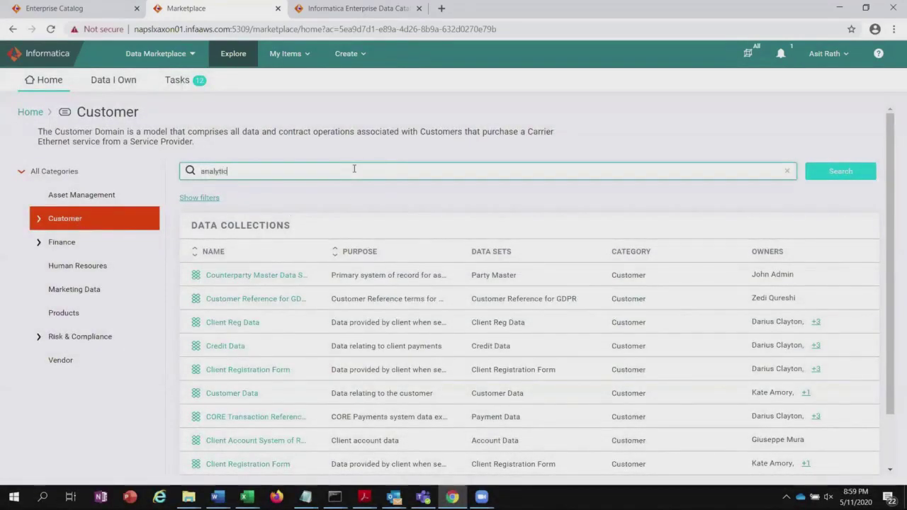
text(s)
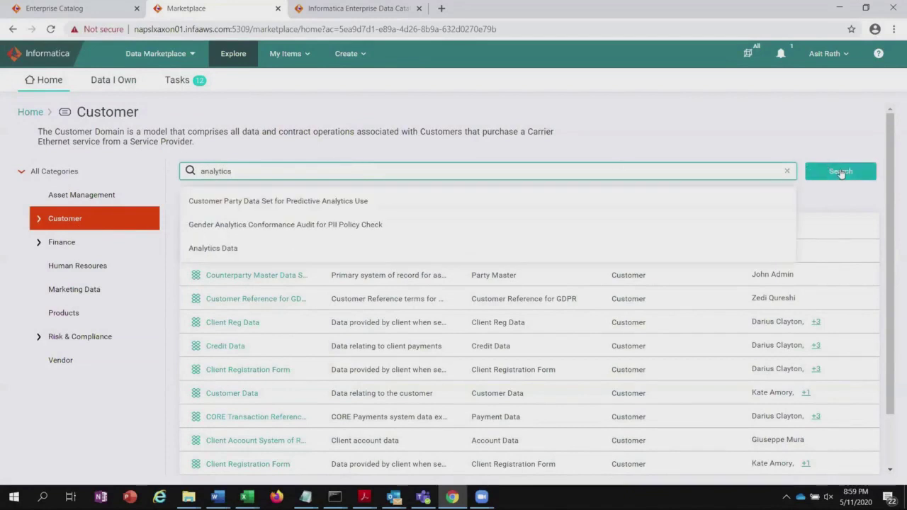
click(840, 170)
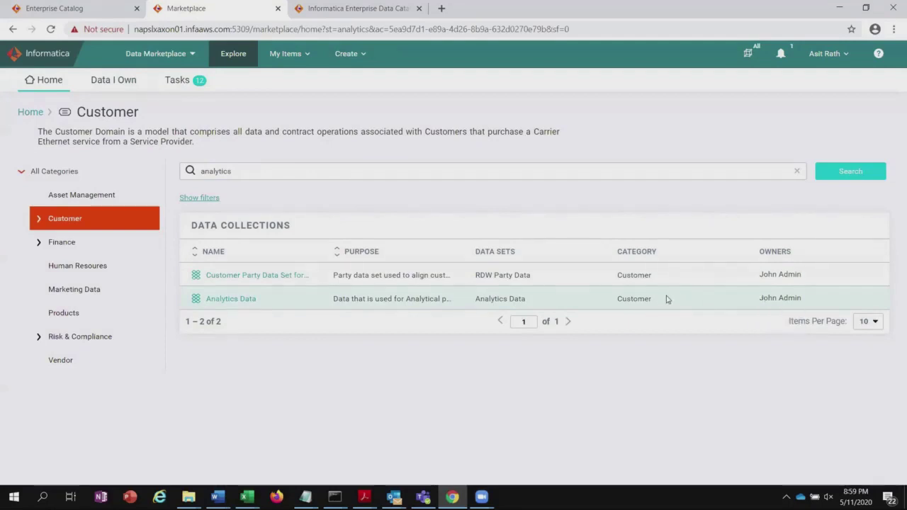
click(243, 300)
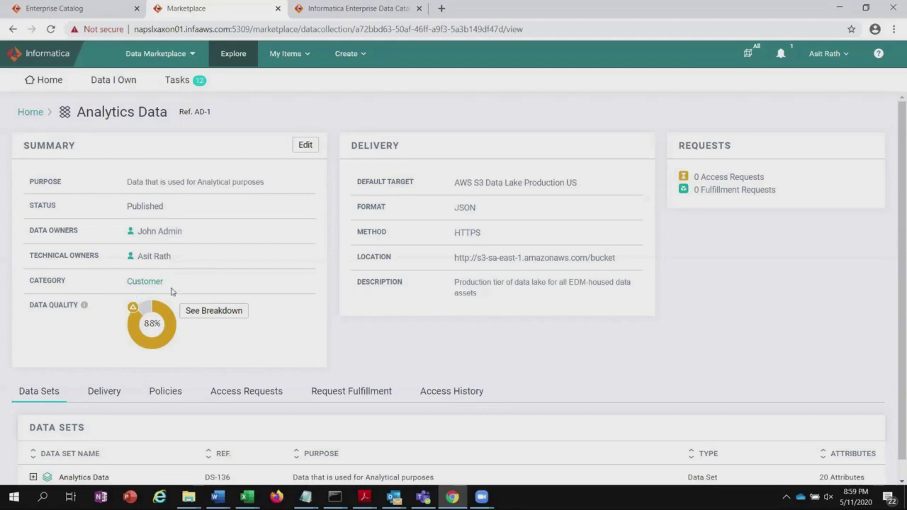
Review the Analytics Data collection's data quality breakdown, delivery options and the attributes of its data set
click(218, 316)
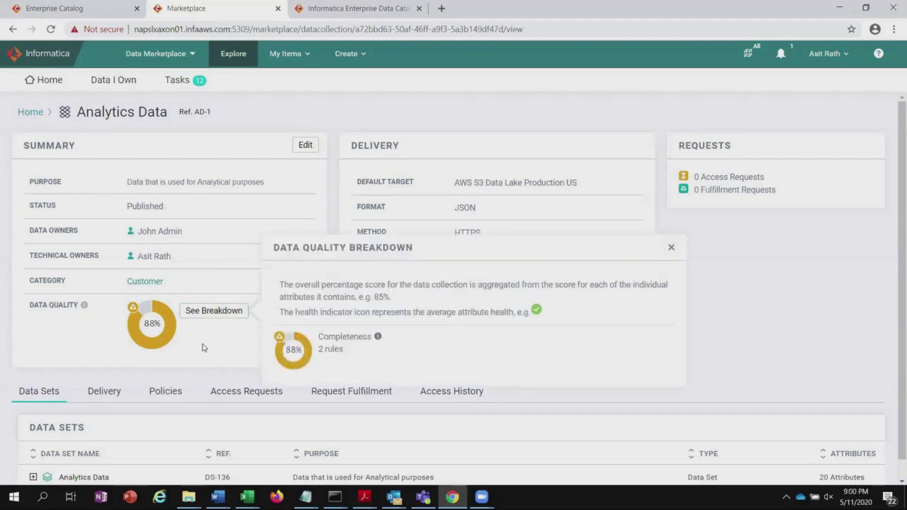
click(672, 248)
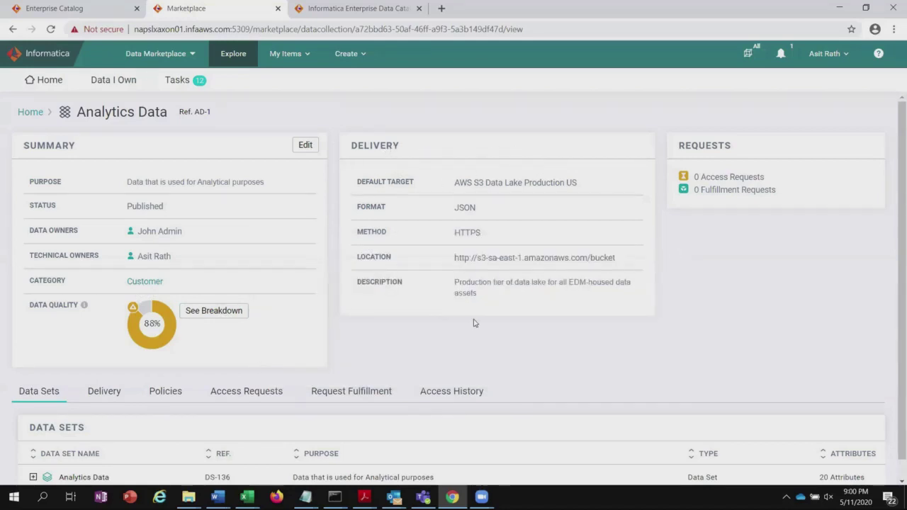
scroll(623, 342, down, 1)
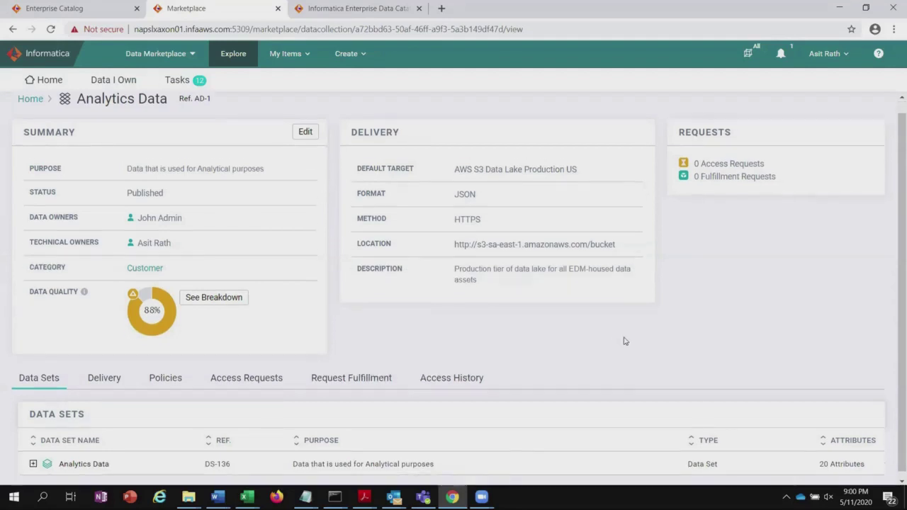
click(106, 373)
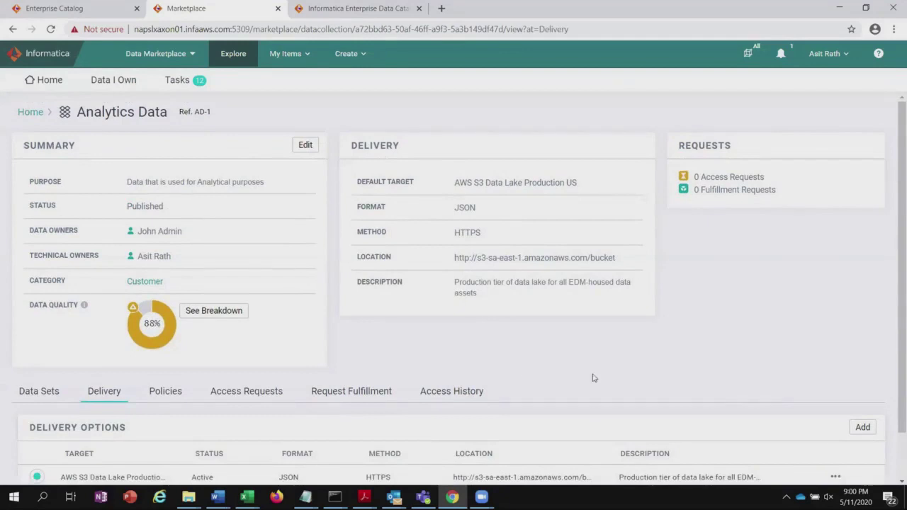
scroll(678, 390, down, 1)
click(33, 340)
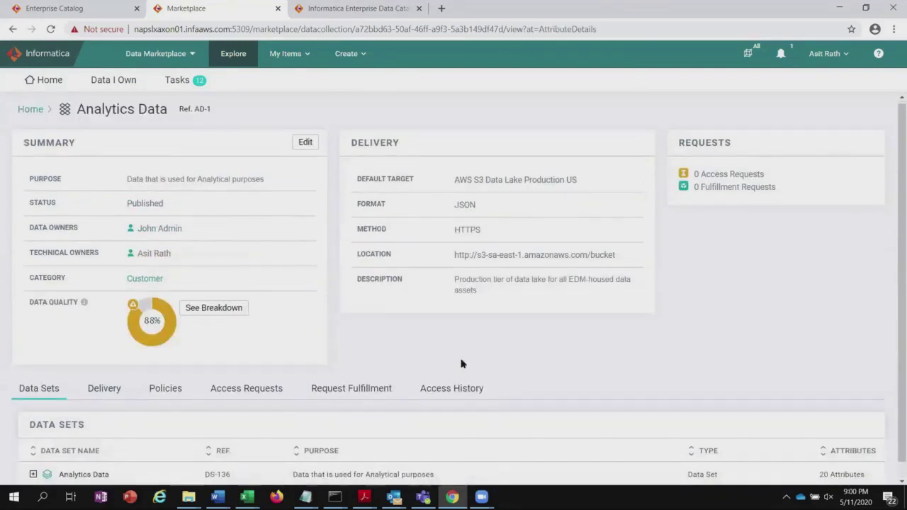
click(32, 459)
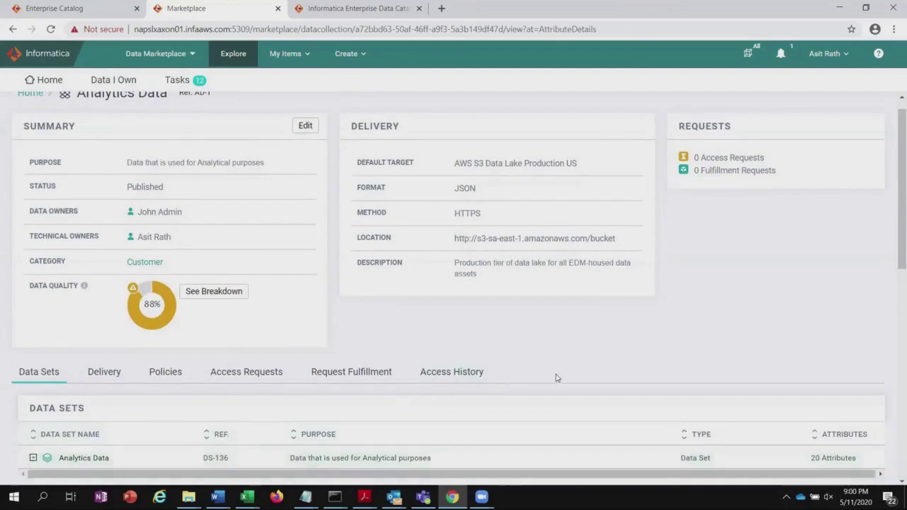
scroll(550, 375, down, 3)
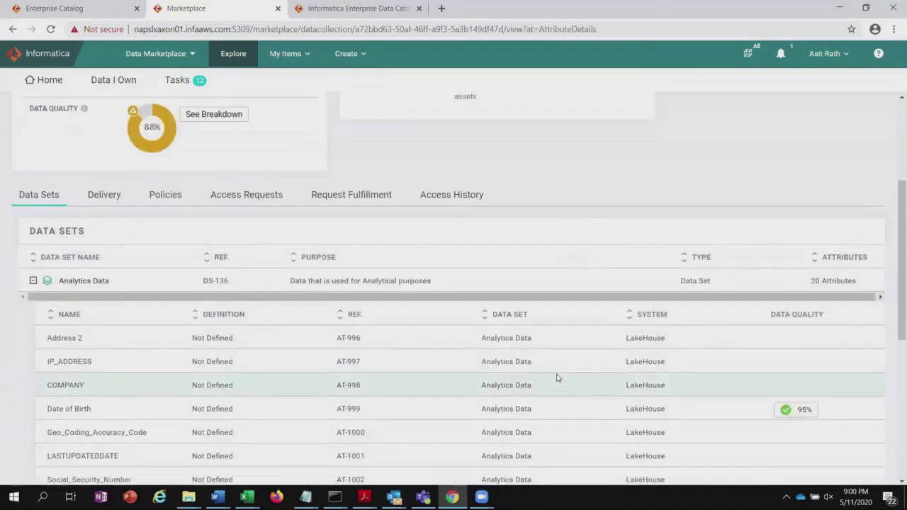
scroll(592, 257, up, 4)
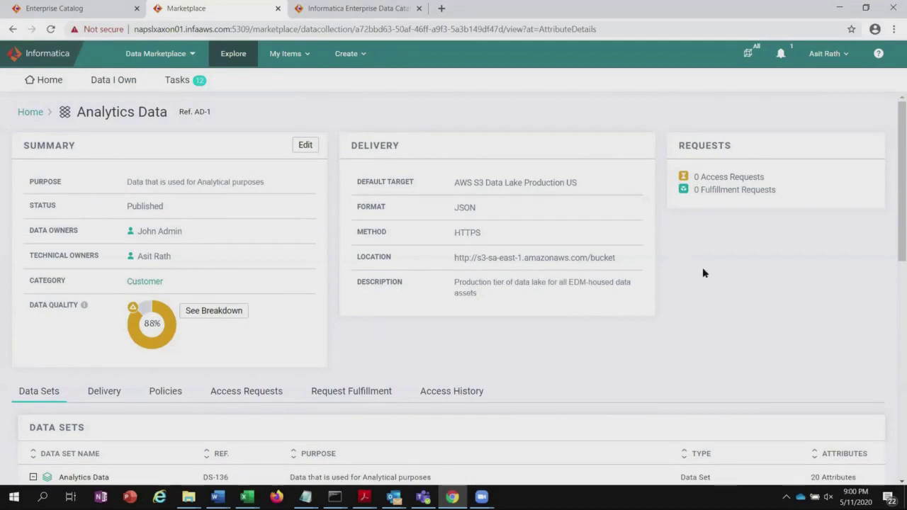
Log out of Axon and log back in as a data consumer with that user's e-mail and account password
click(843, 62)
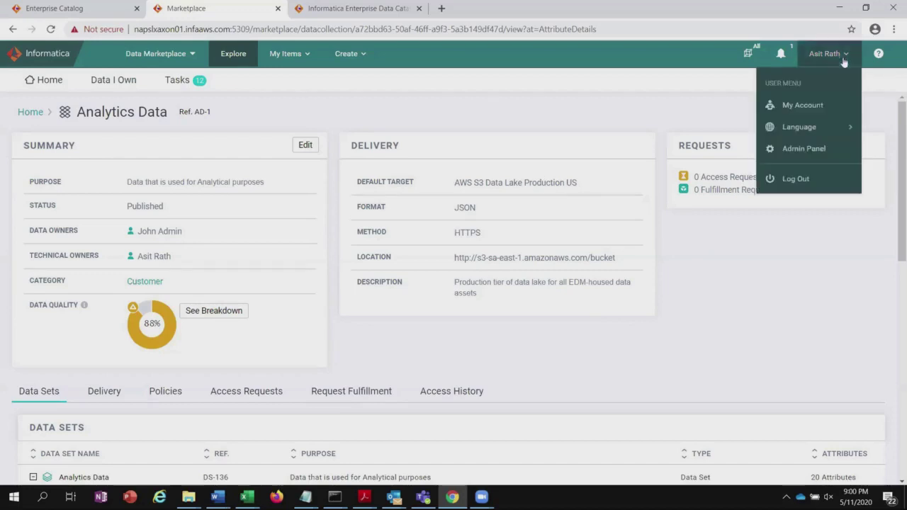
click(795, 178)
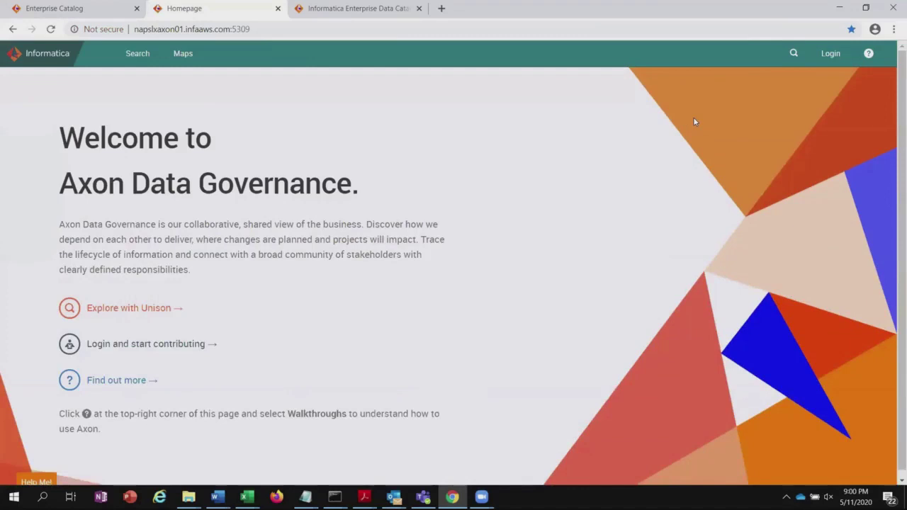
click(830, 53)
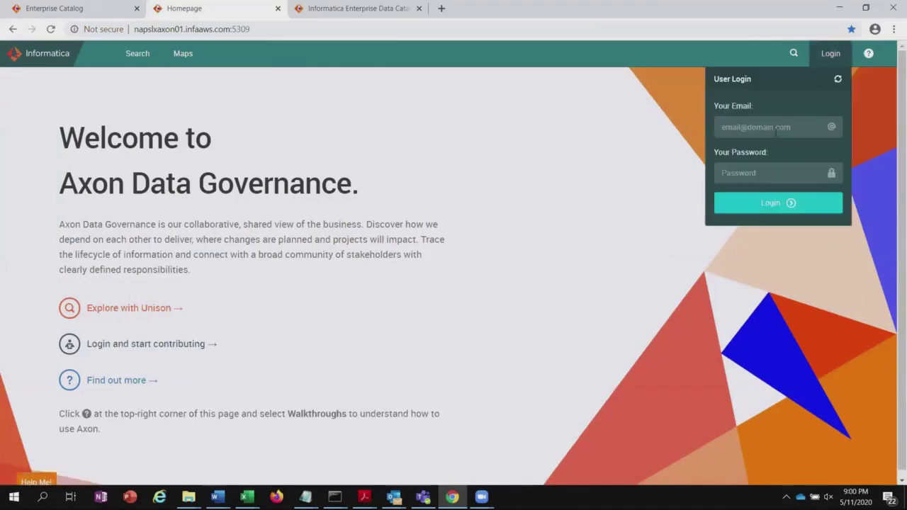
click(776, 128)
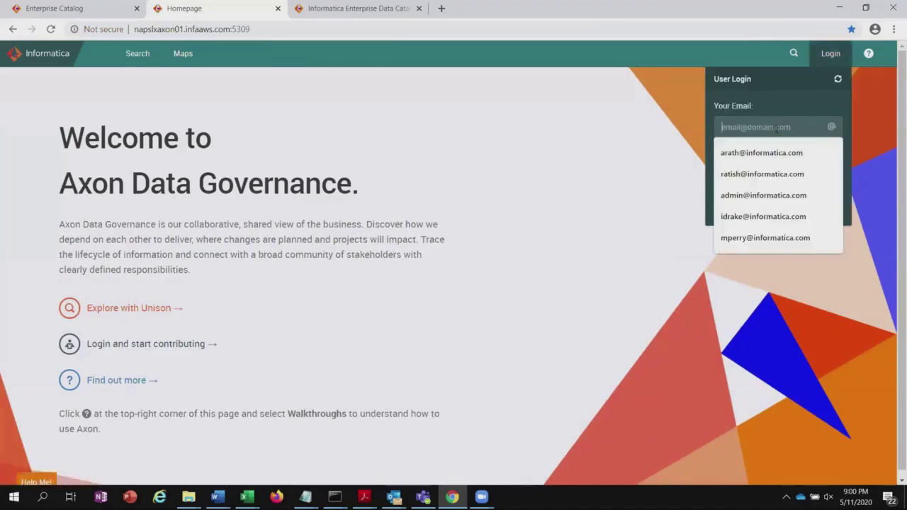
click(769, 173)
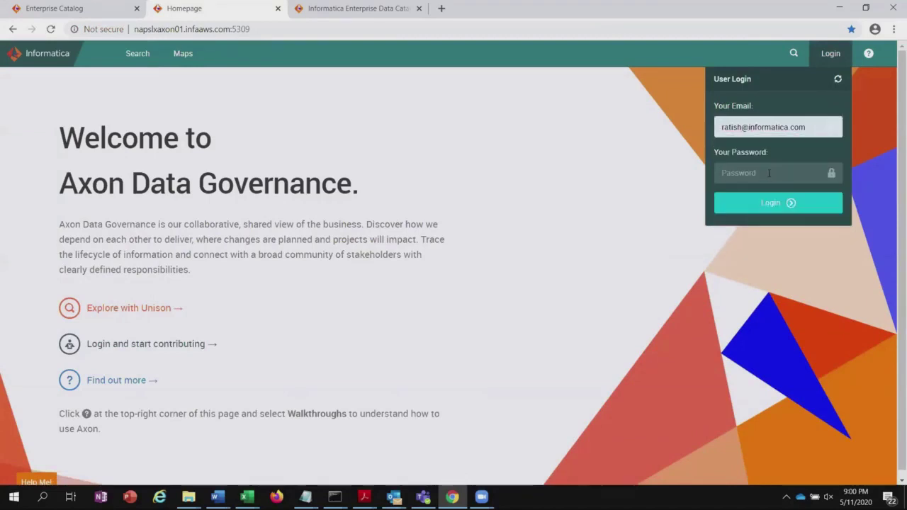
text(•••••••••)
key(Return)
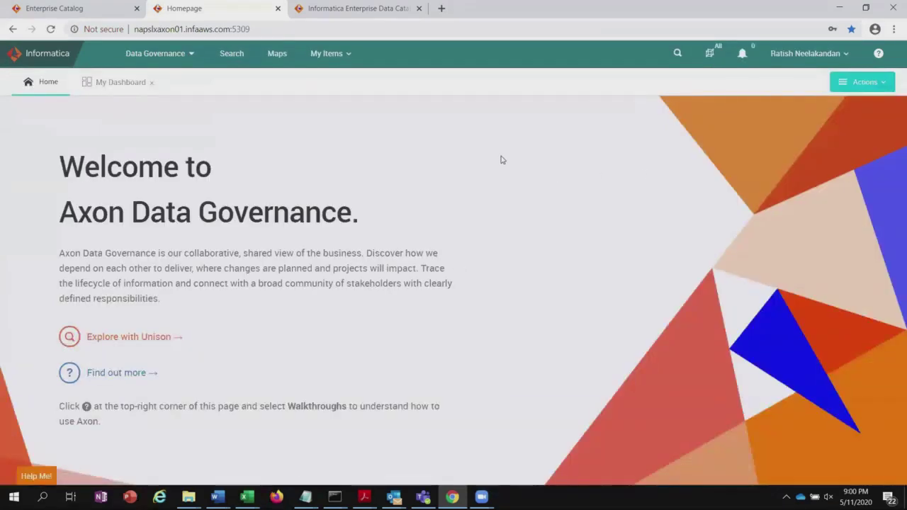
As the new user, search all categories of the Data Marketplace for "analytics" and open the Analytics Data collection
click(191, 59)
click(169, 104)
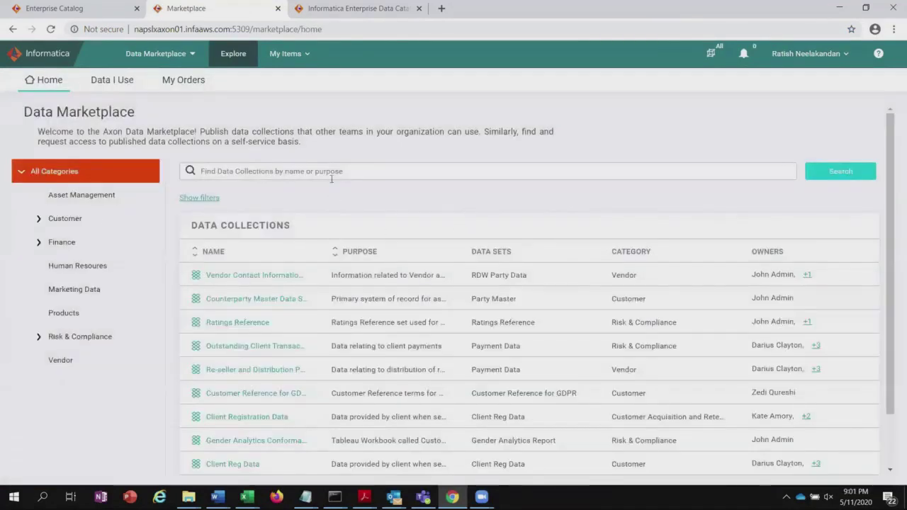
click(352, 172)
text(analytics)
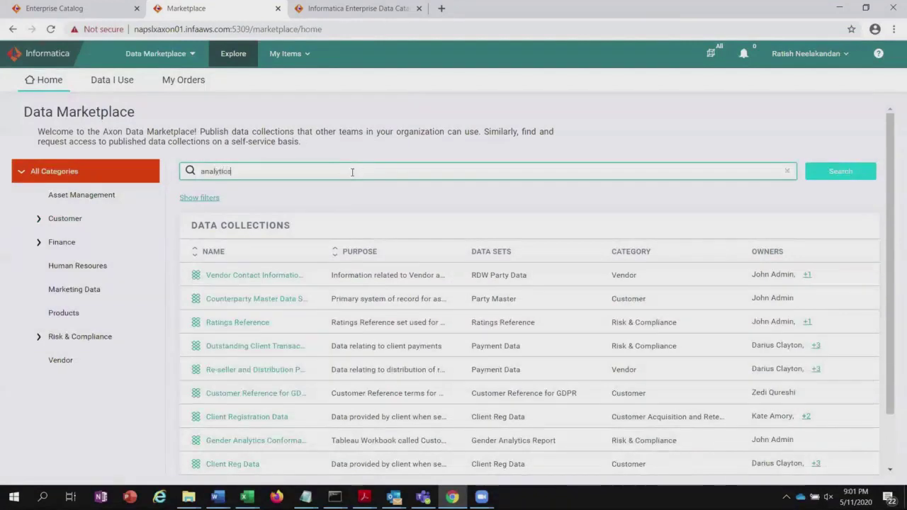
click(840, 172)
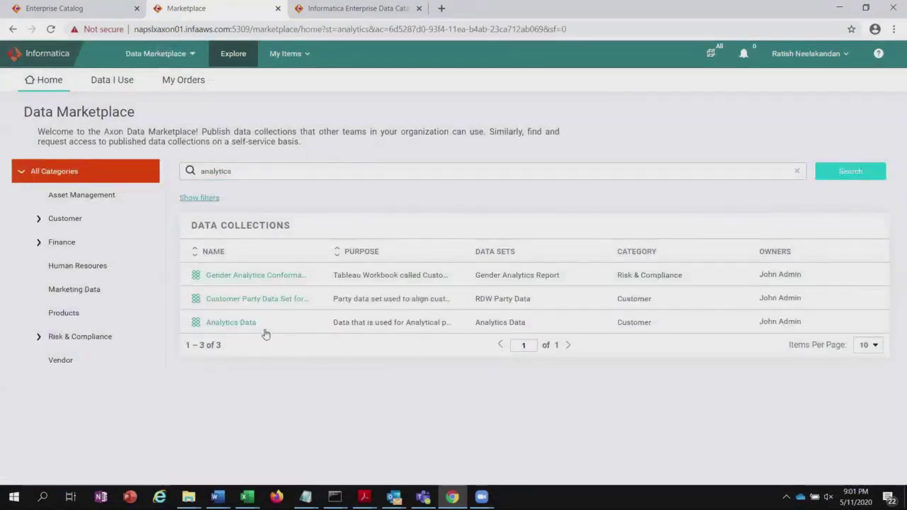
click(231, 322)
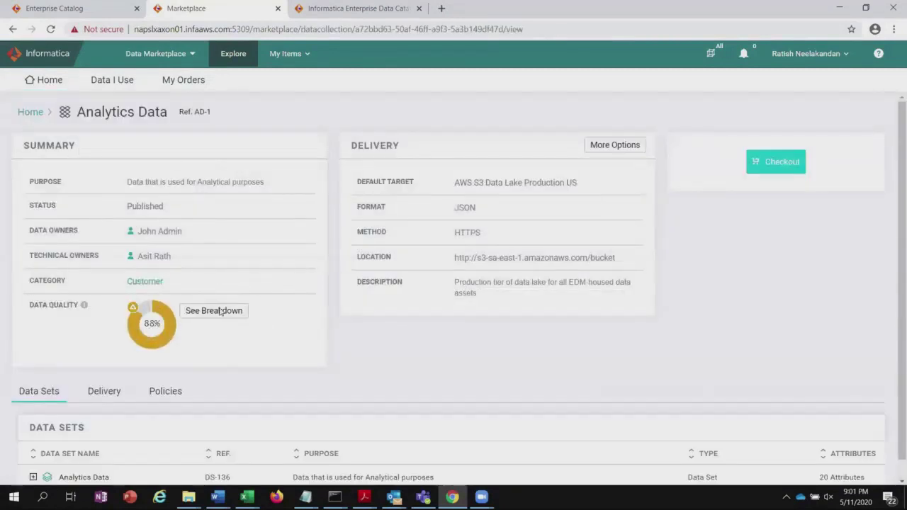
Expand the collection's Analytics Data data set and look through its attributes
scroll(434, 347, down, 1)
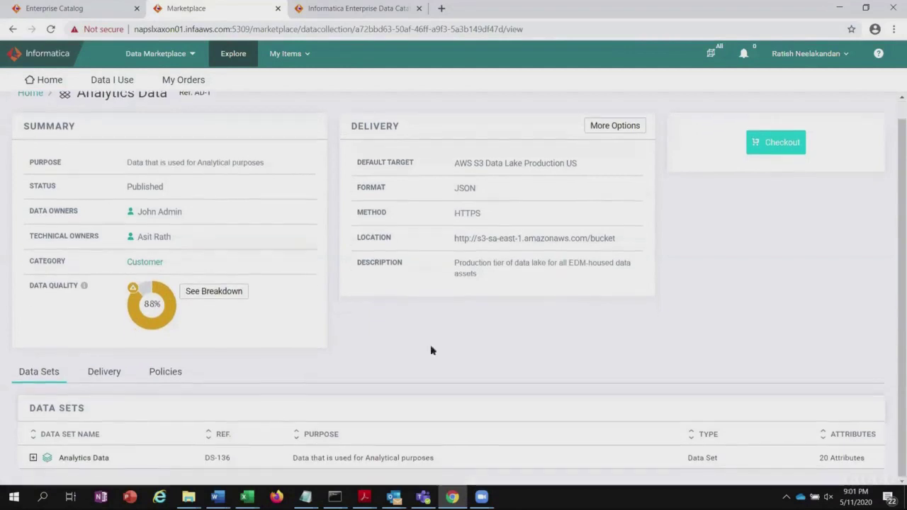
click(33, 459)
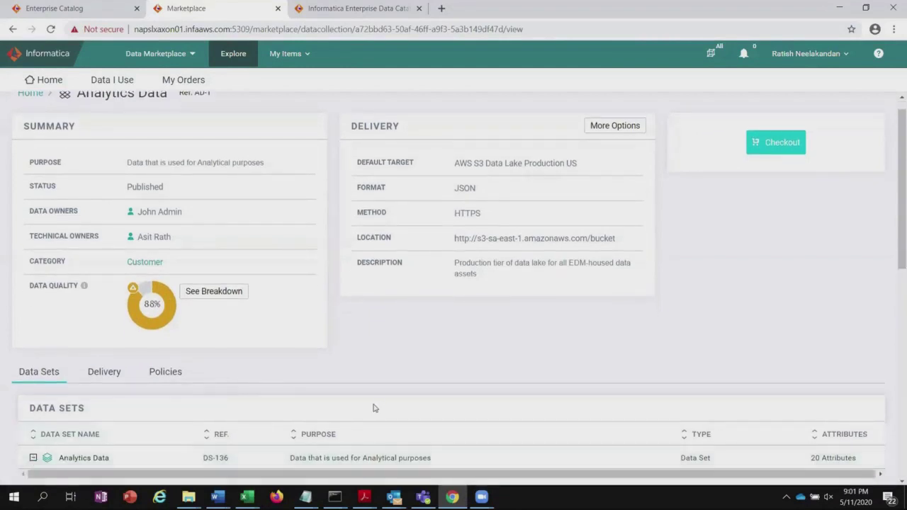
scroll(354, 411, down, 3)
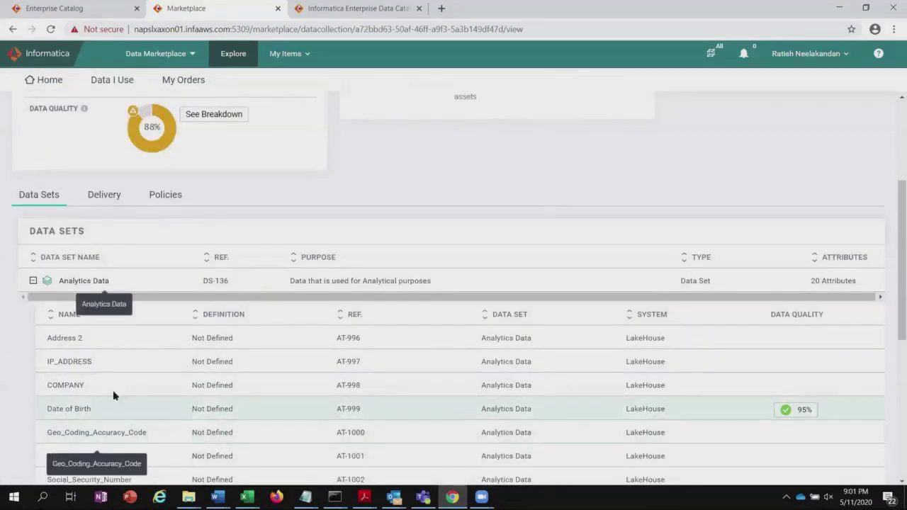
scroll(127, 395, down, 1)
scroll(128, 395, down, 2)
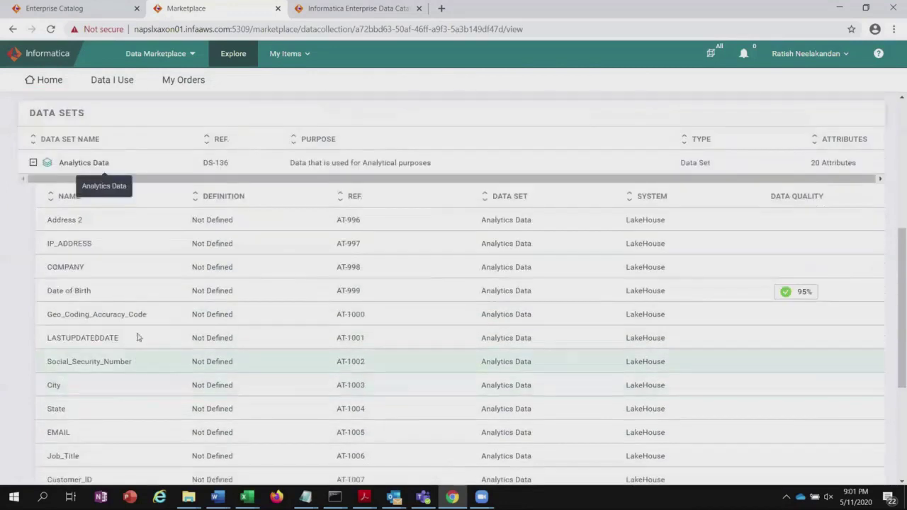
scroll(138, 411, up, 4)
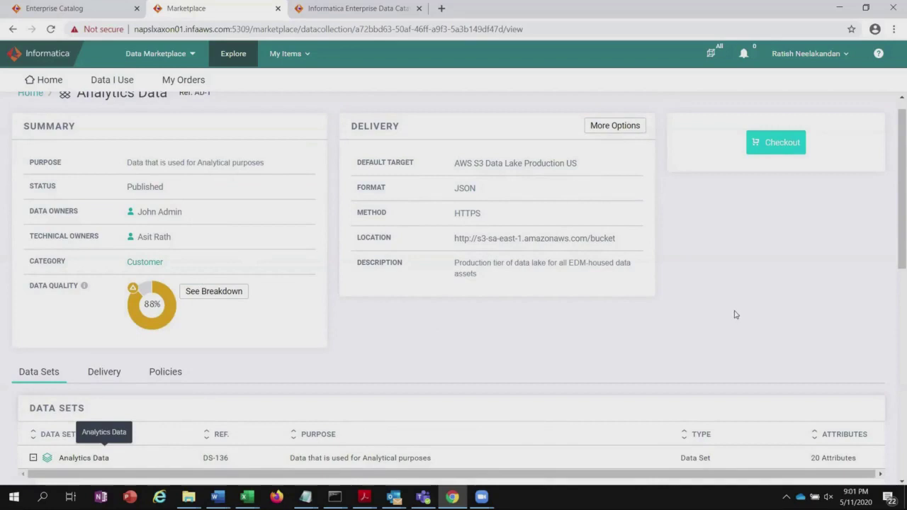
scroll(734, 315, up, 1)
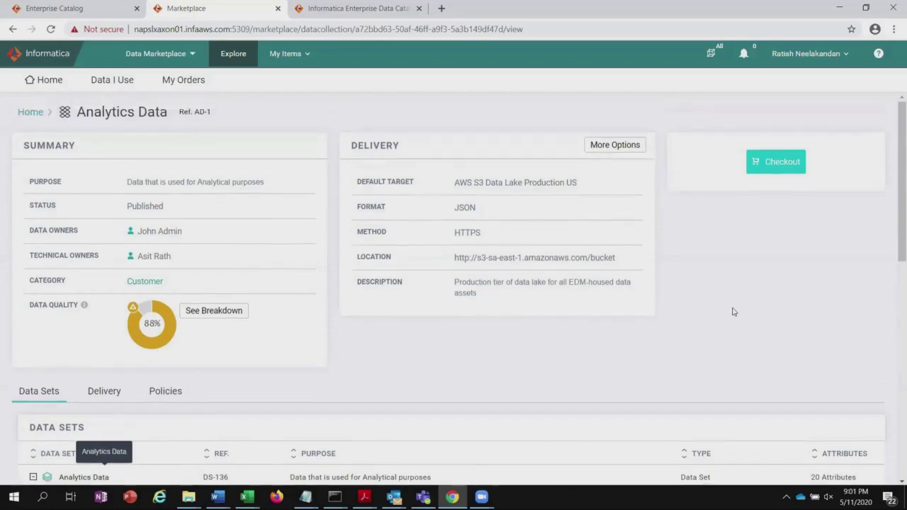
Check out the collection with the business justification "I am looking this data set to use in my marketing report" and proceed to the usage guide
click(775, 163)
click(480, 224)
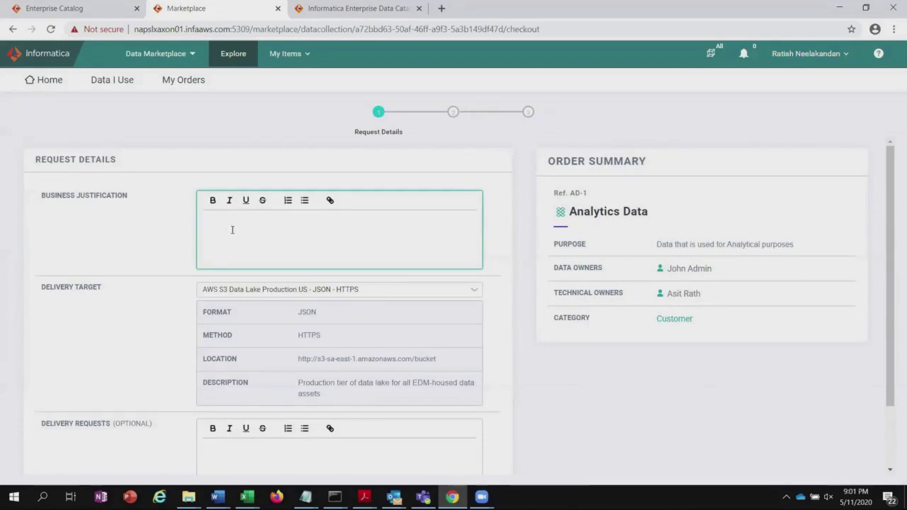
text(I am looking this data s)
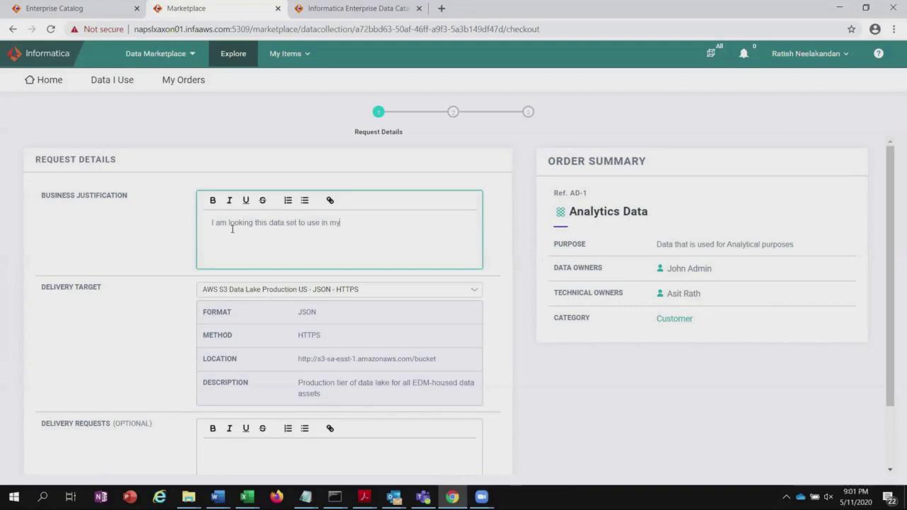
text(eting report)
scroll(575, 387, down, 2)
click(311, 391)
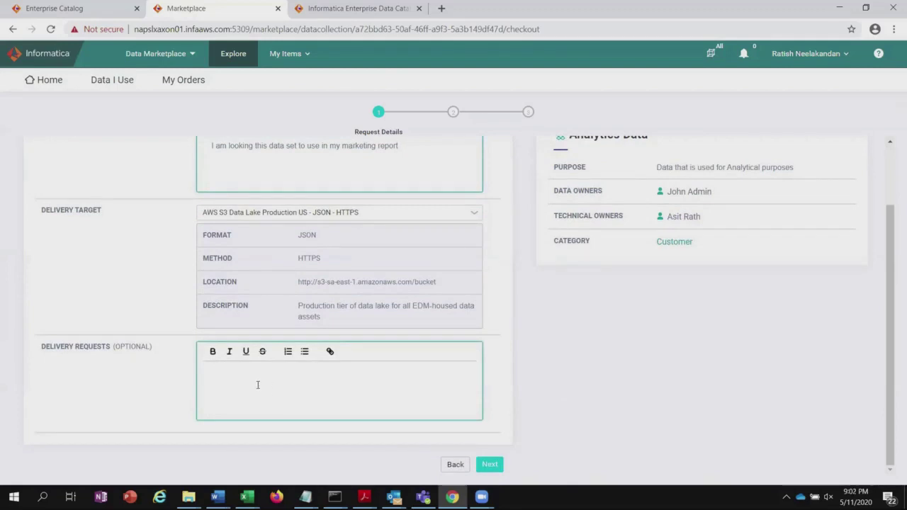
click(489, 464)
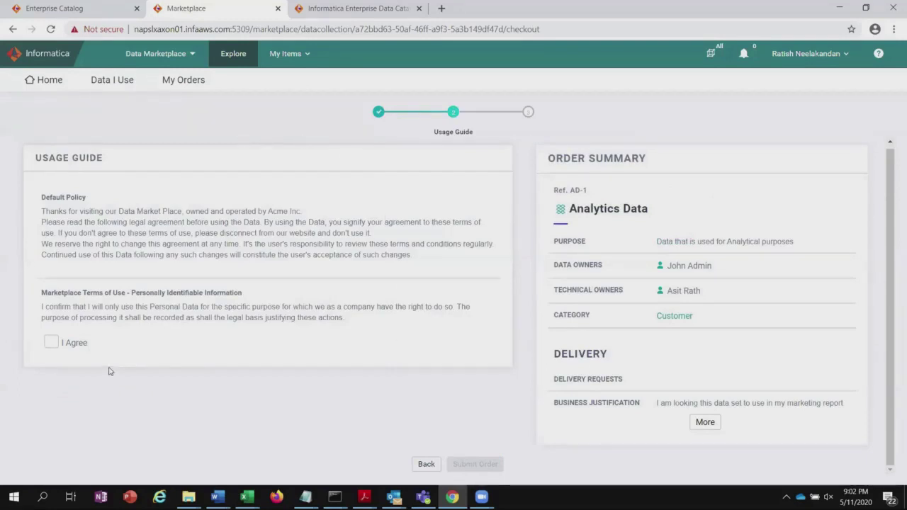
Agree to the personal data terms of use, submit the Analytics Data order, and open the list of your orders
click(50, 343)
click(476, 465)
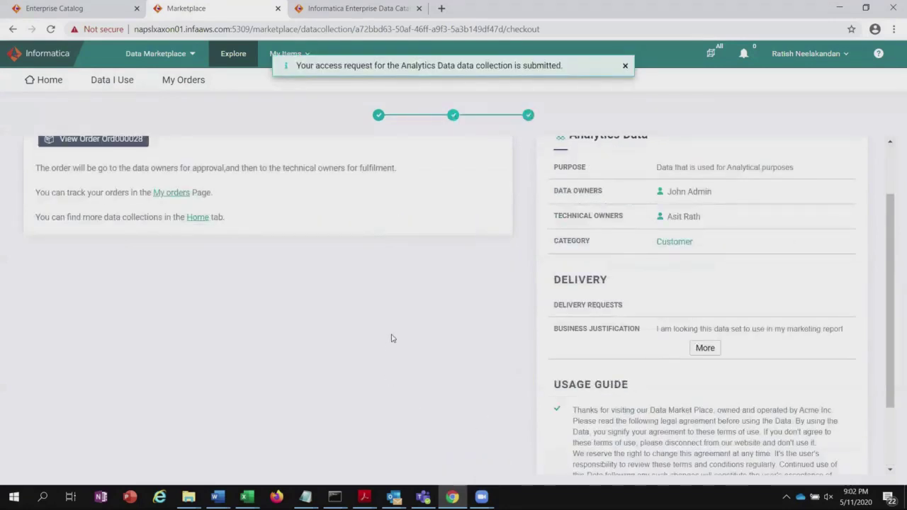
scroll(391, 338, up, 2)
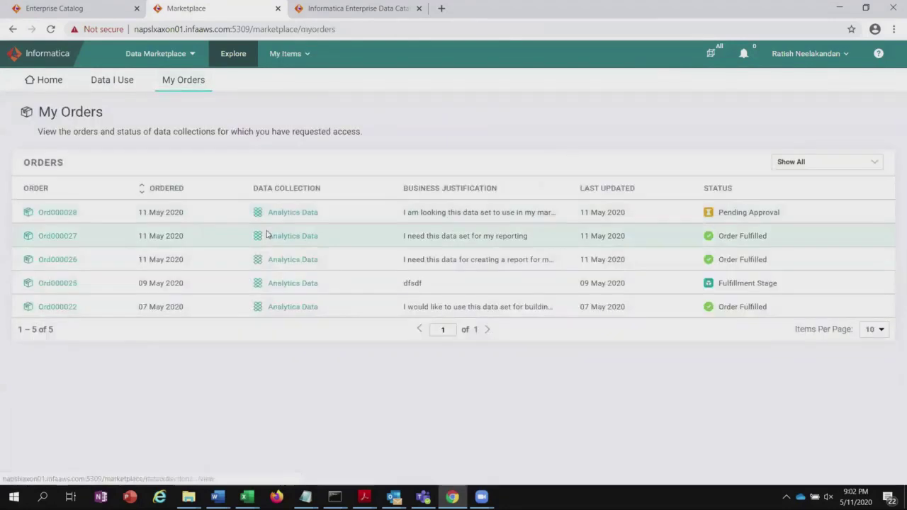
Log out of Axon and log back in as the collection's technical owner with that user's e-mail and account password
click(847, 61)
click(800, 155)
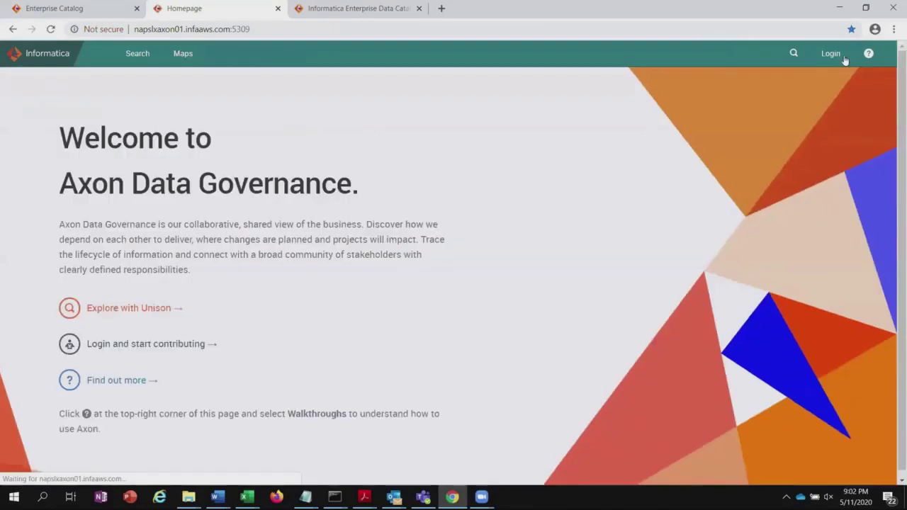
click(830, 61)
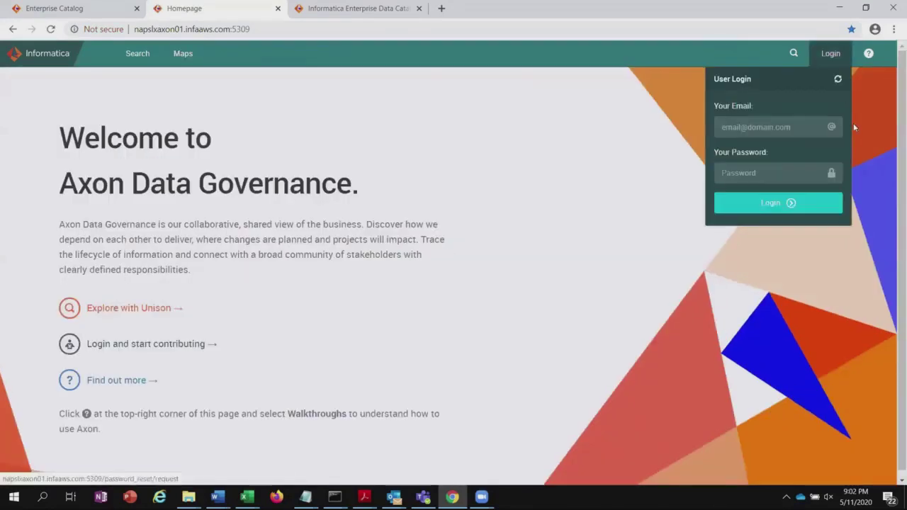
click(787, 129)
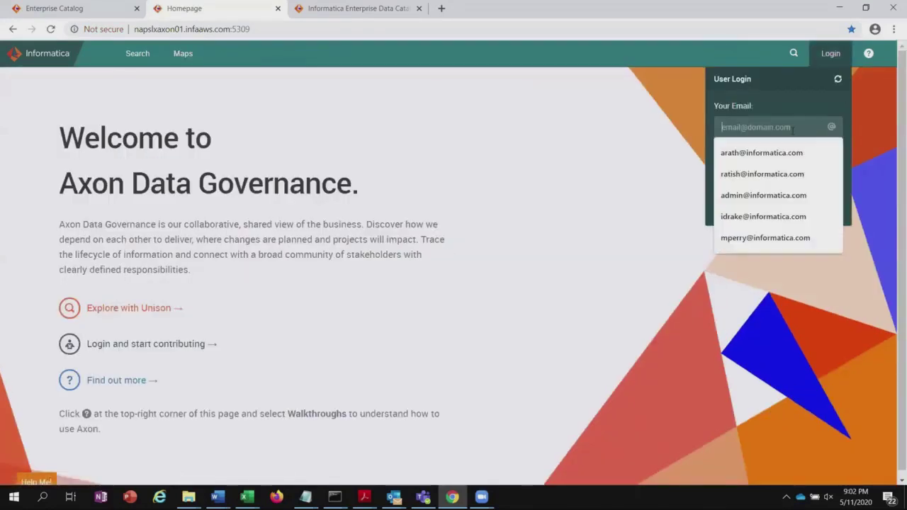
click(772, 162)
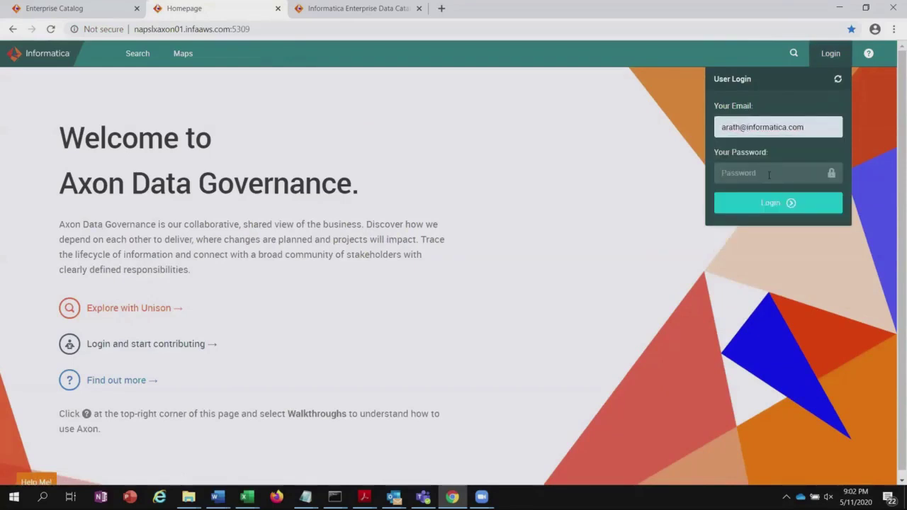
click(768, 175)
text(************)
key(Return)
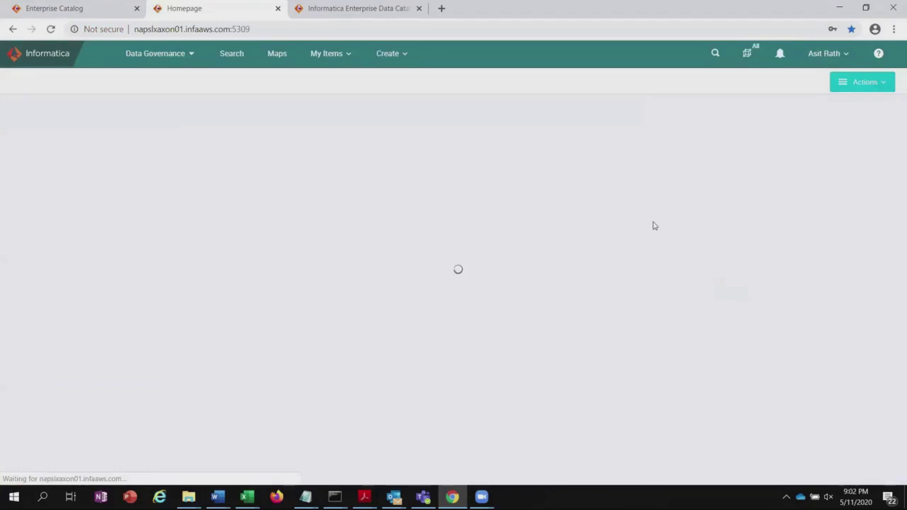
Switch to the Data Marketplace and open the newest Analytics Data access request waiting for approval
click(190, 60)
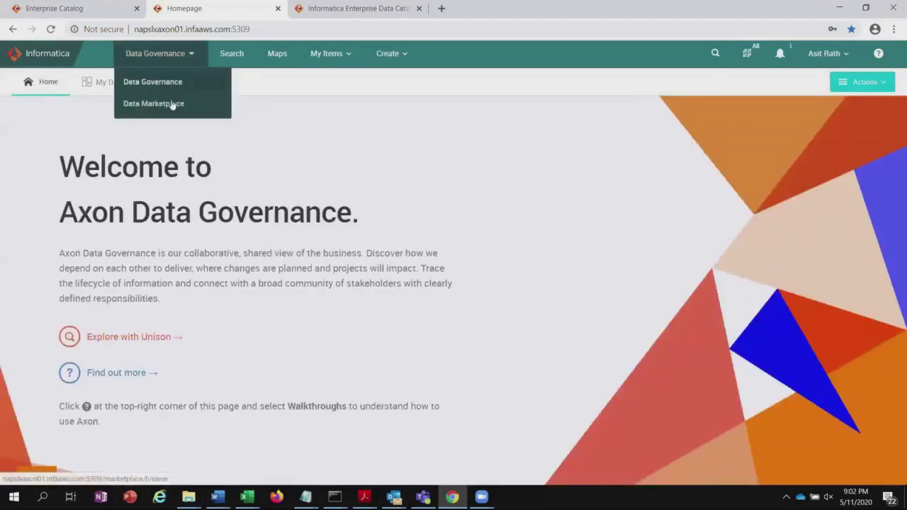
click(174, 103)
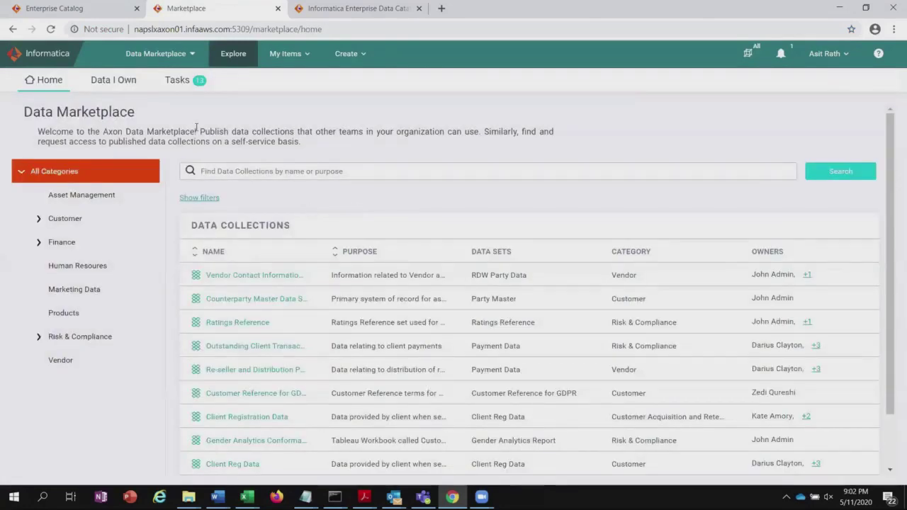
click(200, 87)
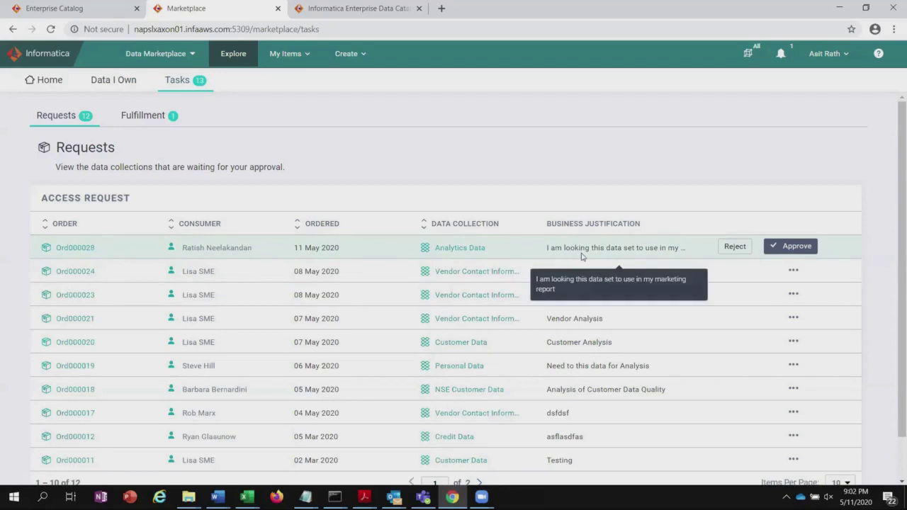
click(75, 247)
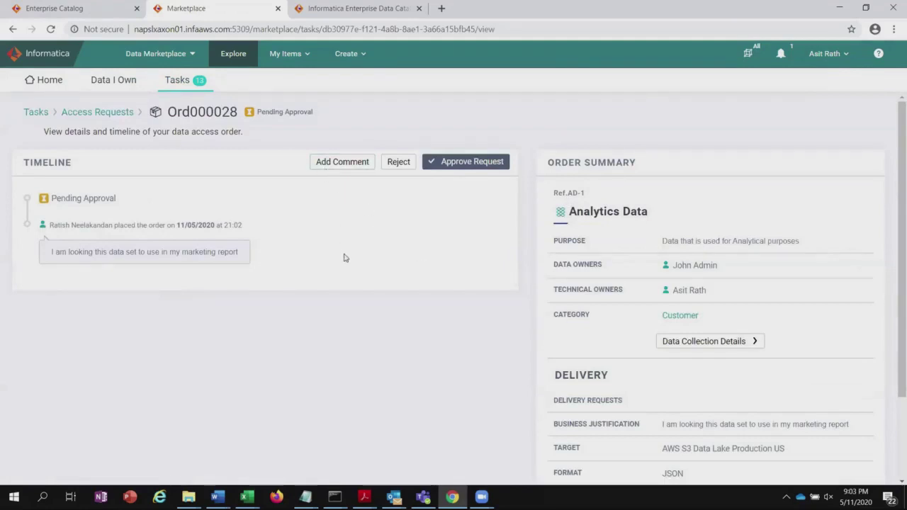
Approve the access request with the comment "Your request is approved" and external ticket INC12345
click(472, 161)
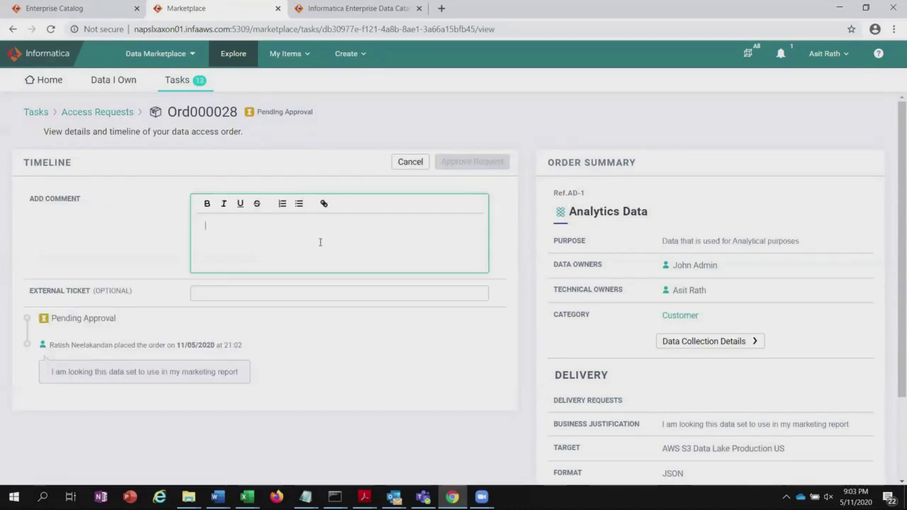
text(You)
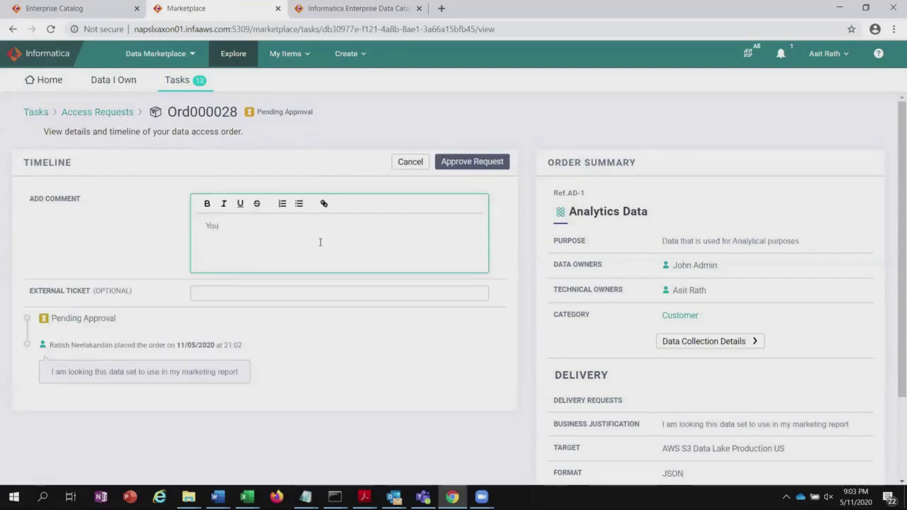
text(r recuest i)
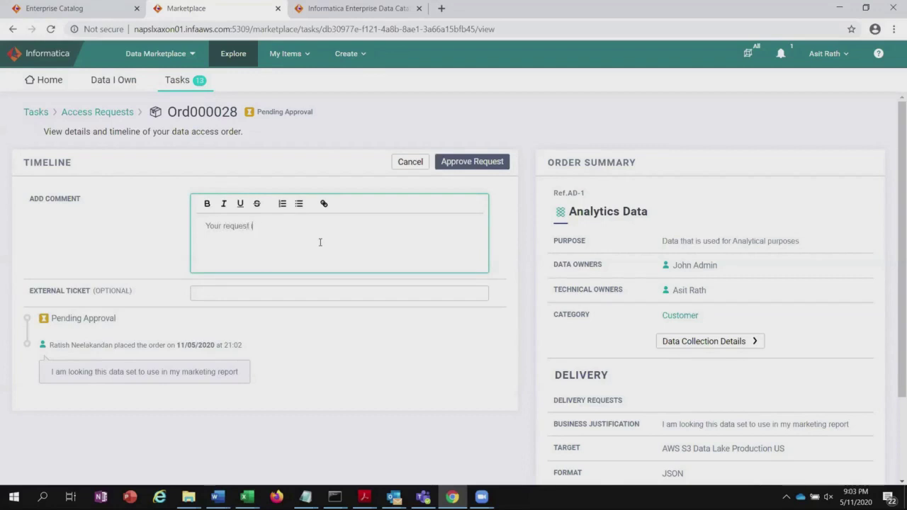
text(s approved)
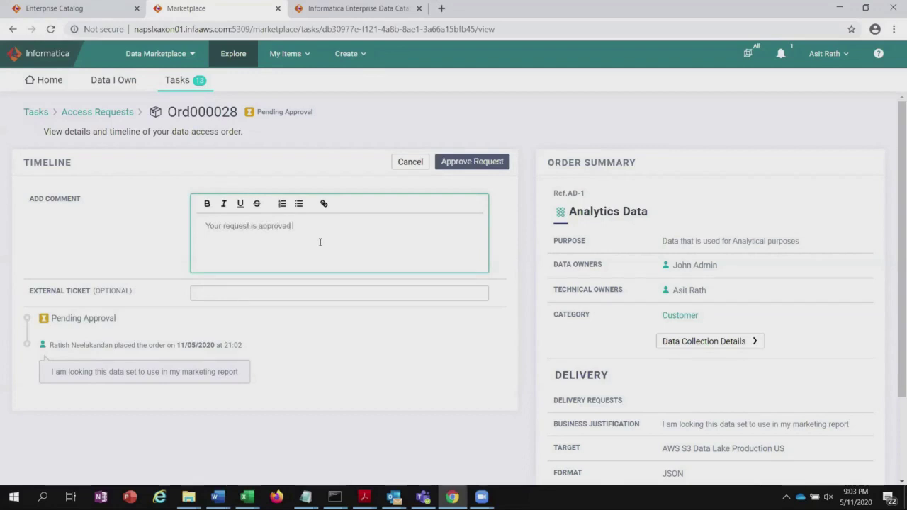
click(301, 293)
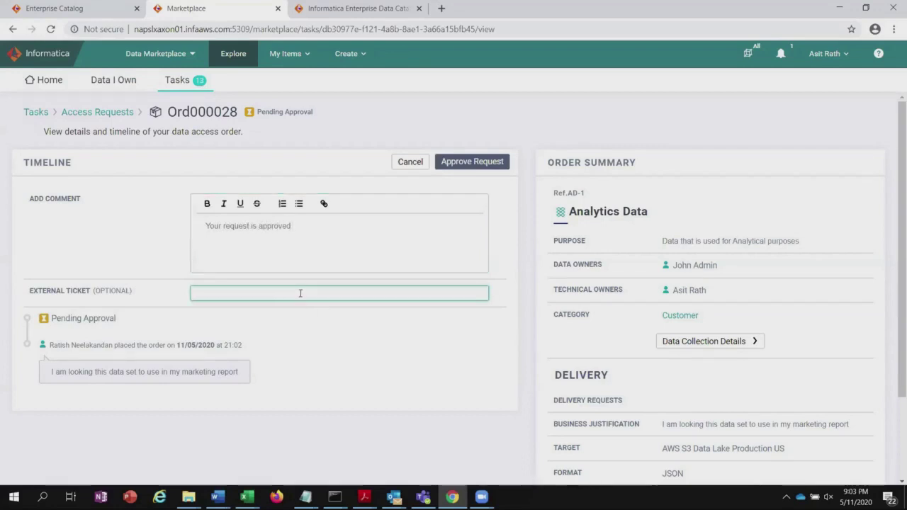
text(INC12345)
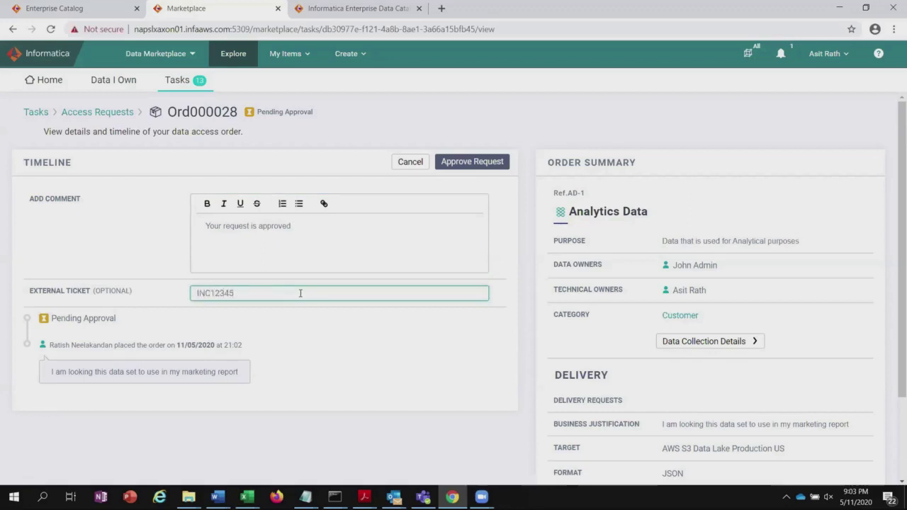
click(490, 165)
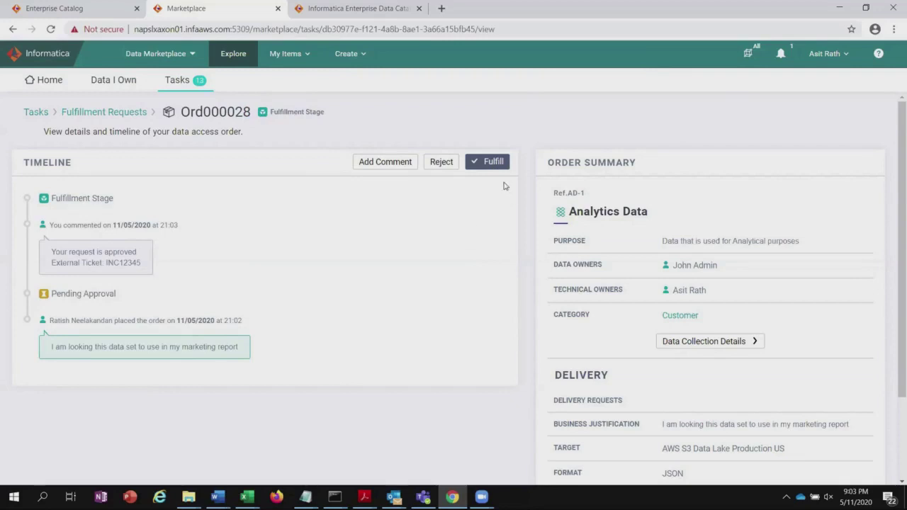
Start fulfilling the Analytics Data order and add the comment "This request will be fullfill in next 8 hrs"
click(489, 163)
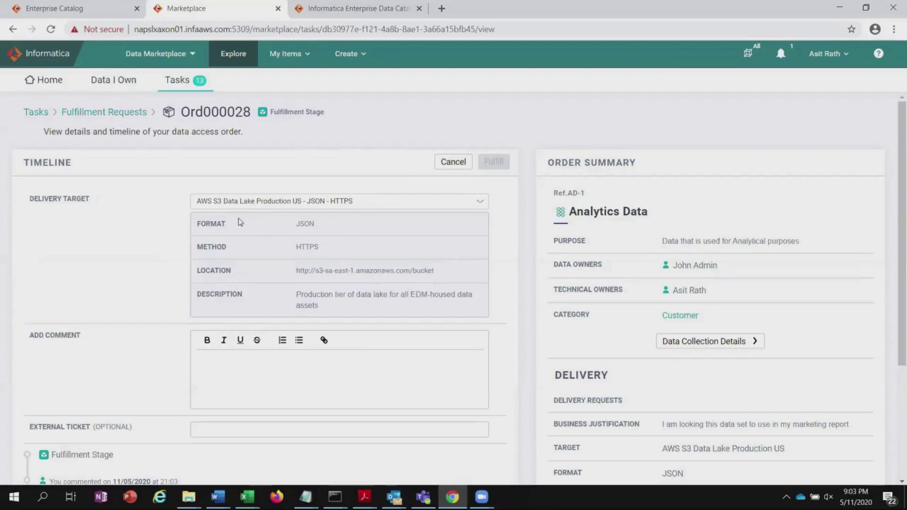
scroll(428, 243, down, 1)
scroll(429, 244, down, 3)
click(340, 264)
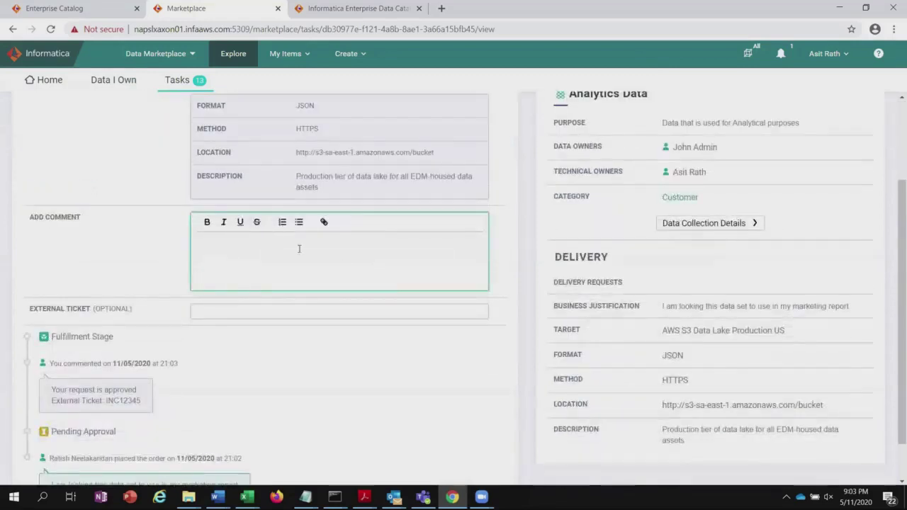
text(This req)
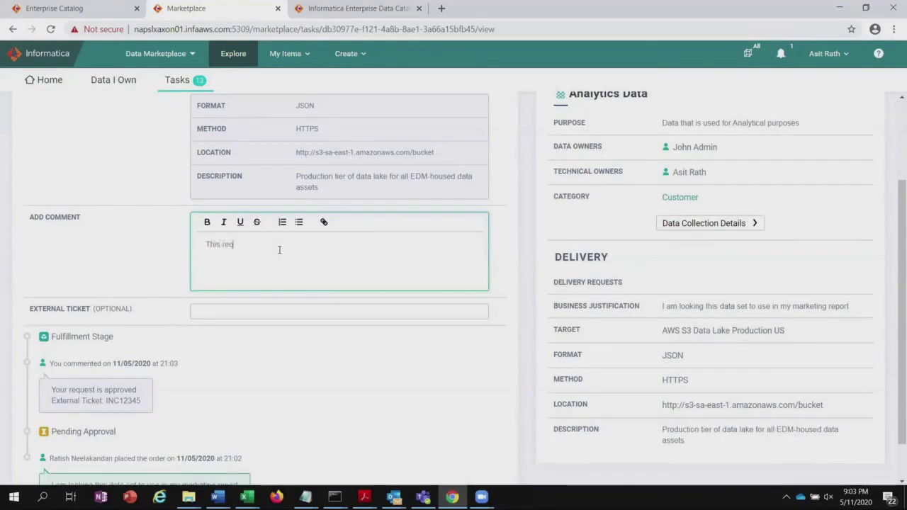
text(uest will be l)
key(BackSpace)
text(be )
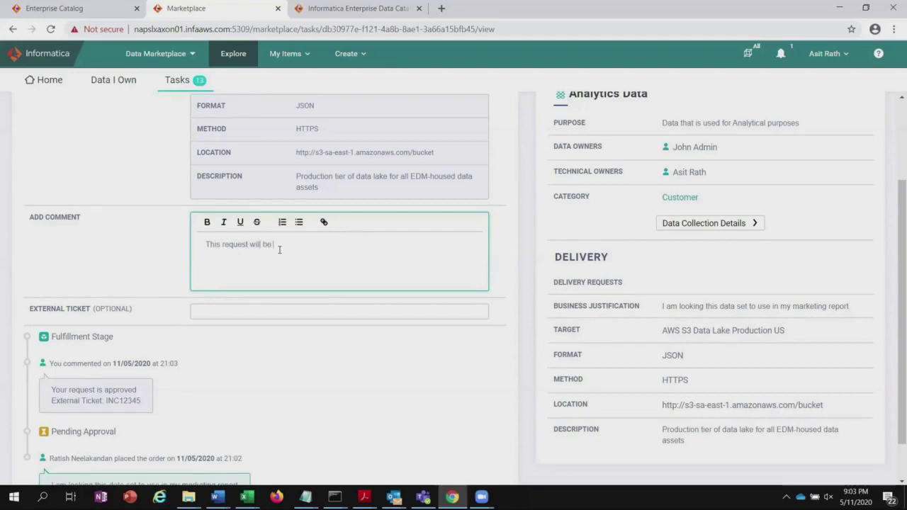
text(fulfill in next 8 hrs)
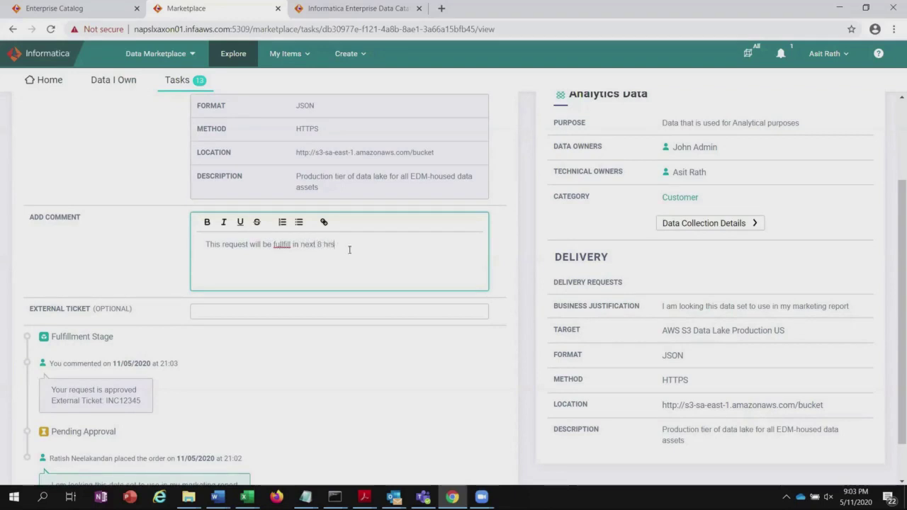
Enter external ticket INC1234 for the fulfillment and mark the Analytics Data order as fulfilled
scroll(365, 255, up, 3)
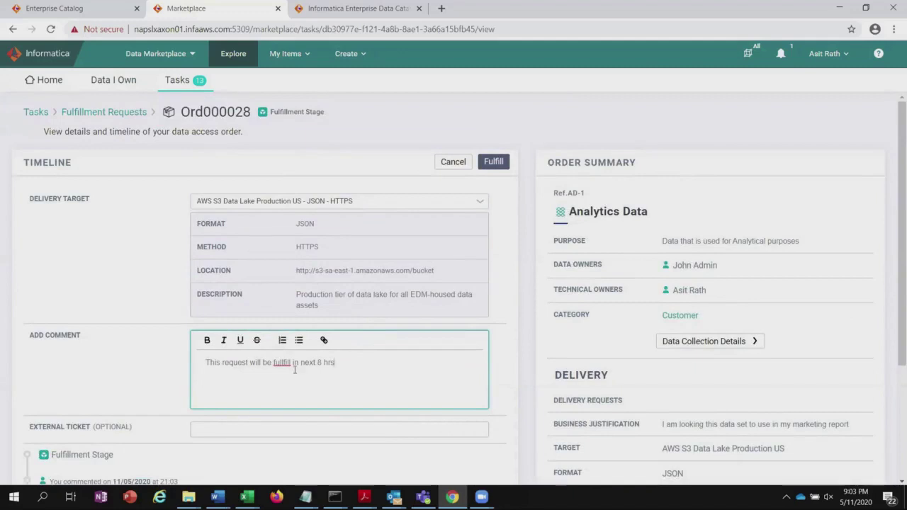
scroll(283, 397, down, 1)
click(242, 371)
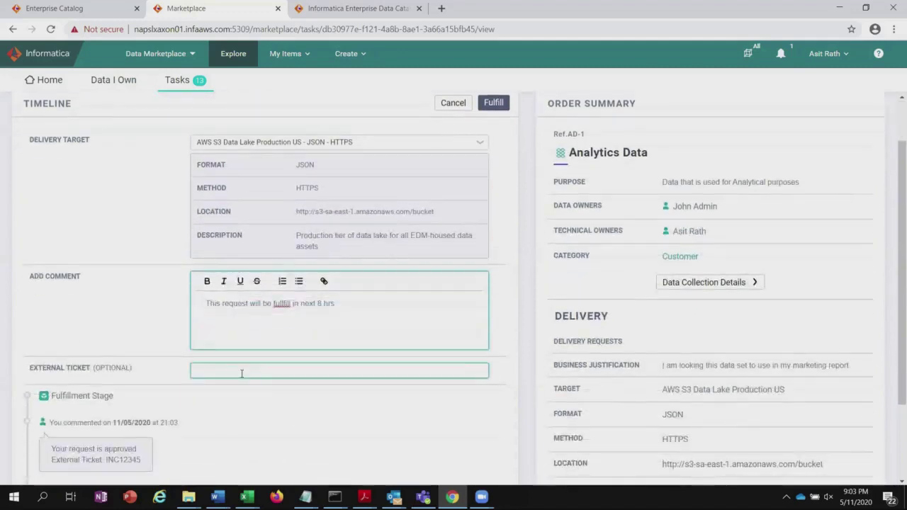
text(INC1234)
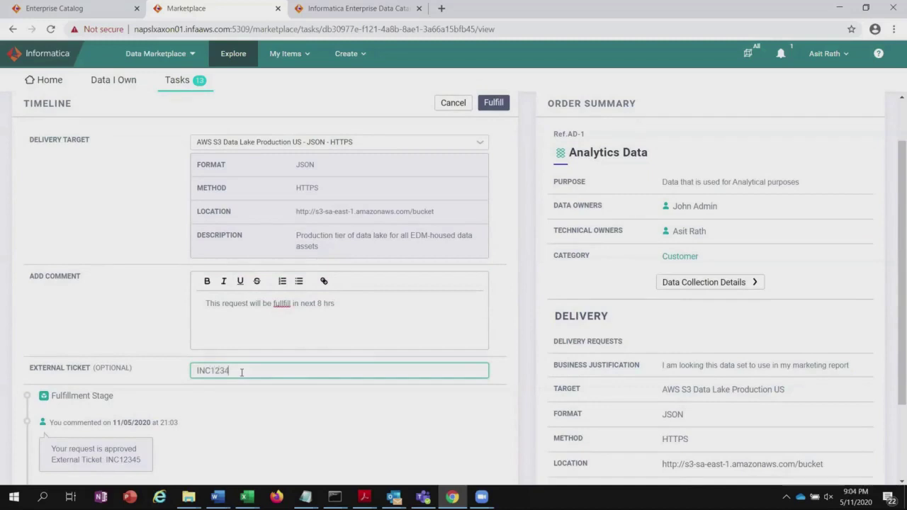
scroll(413, 398, down, 2)
scroll(487, 347, up, 3)
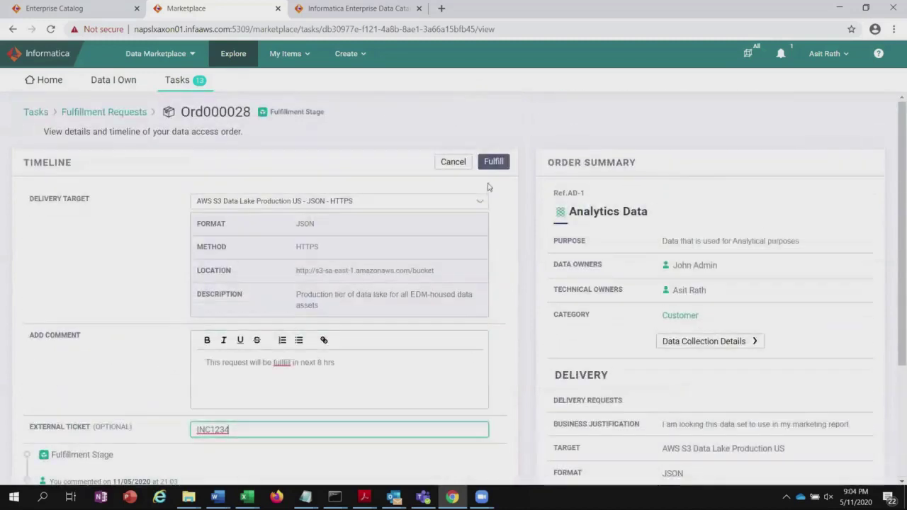
click(495, 162)
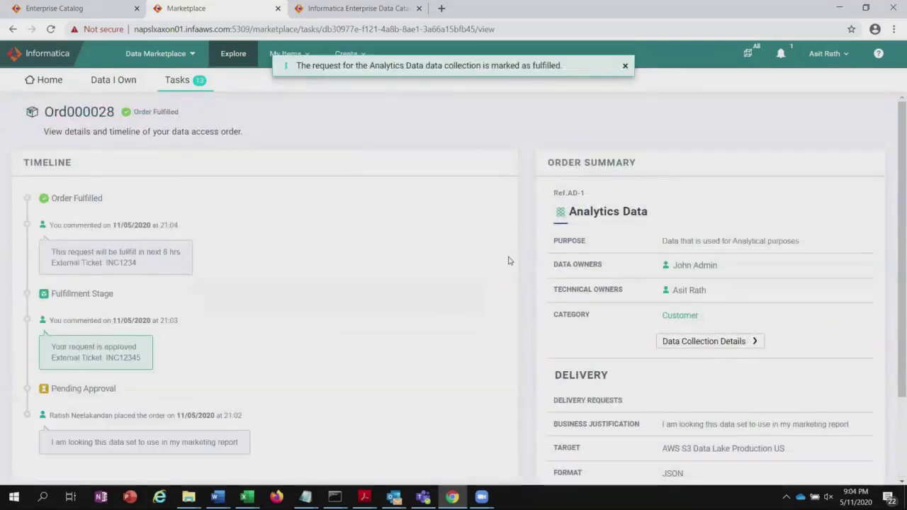